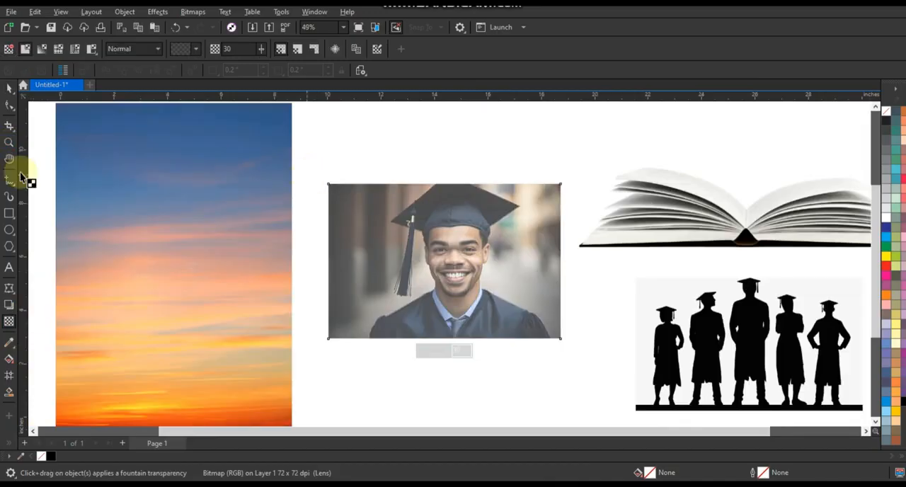
Step: Trace straight freehand segments from the cap's right corner over its peak to the left corner and along the underside toward the tassel
{"action": "left_click", "coordinate": [8, 141]}
{"action": "left_click_drag", "start_coordinate": [349, 168], "coordinate": [574, 268]}
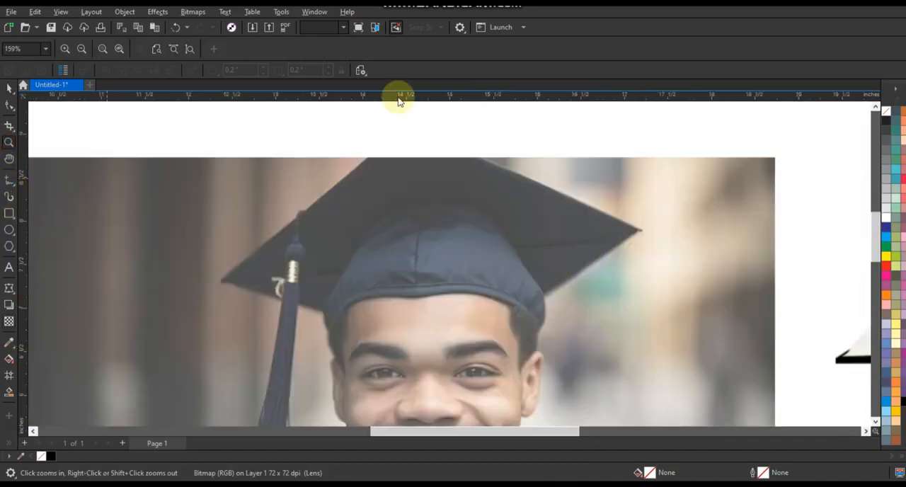
{"action": "key", "text": "F5"}
{"action": "left_click", "coordinate": [640, 230]}
{"action": "left_click", "coordinate": [462, 152]}
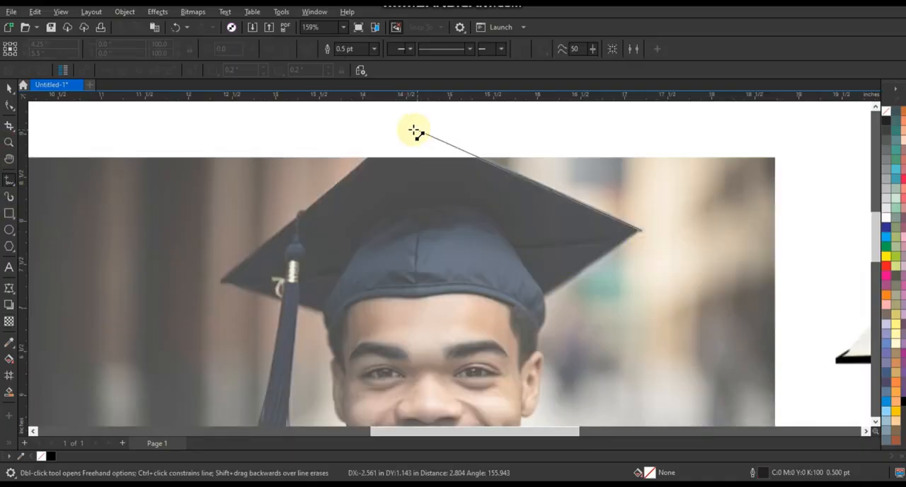
{"action": "left_click", "coordinate": [409, 127]}
{"action": "left_click", "coordinate": [223, 281]}
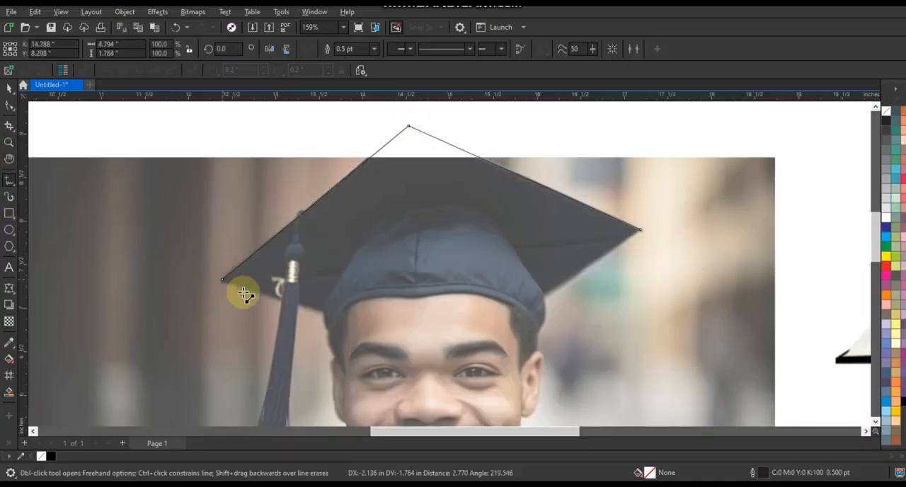
{"action": "left_click", "coordinate": [281, 300]}
Step: Continue the outline down the left edge of the hanging tassel and across its lower end
{"action": "scroll", "coordinate": [25, 175], "scroll_direction": "down", "scroll_amount": 2}
{"action": "left_click", "coordinate": [9, 143]}
{"action": "key", "text": "F3"}
{"action": "left_click_drag", "start_coordinate": [295, 241], "coordinate": [540, 392]}
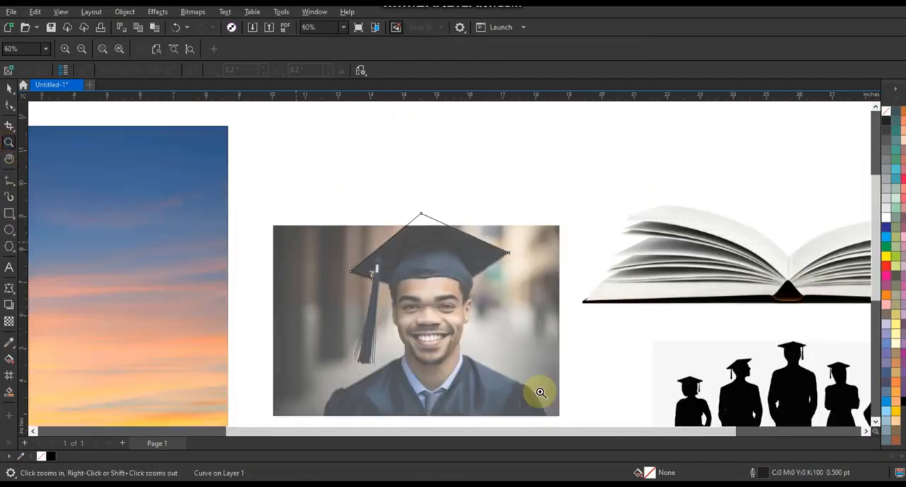
{"action": "left_click", "coordinate": [8, 179]}
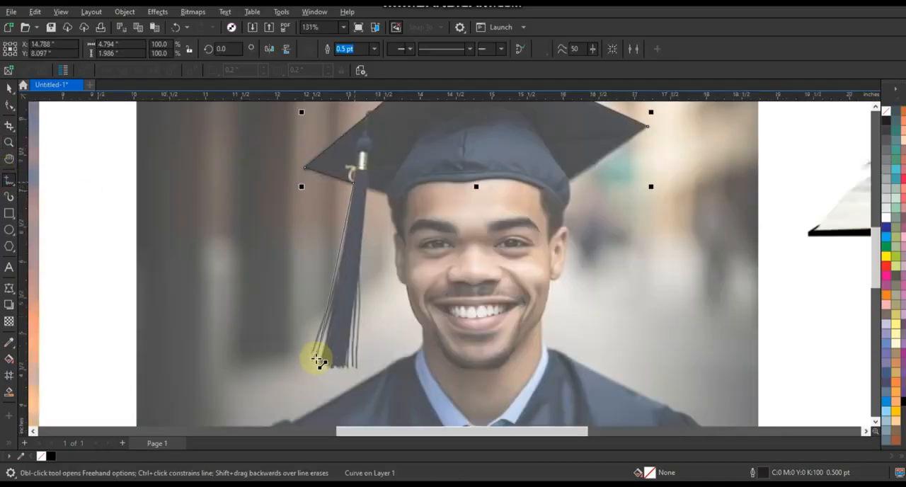
{"action": "left_click", "coordinate": [316, 362]}
{"action": "left_click", "coordinate": [349, 368]}
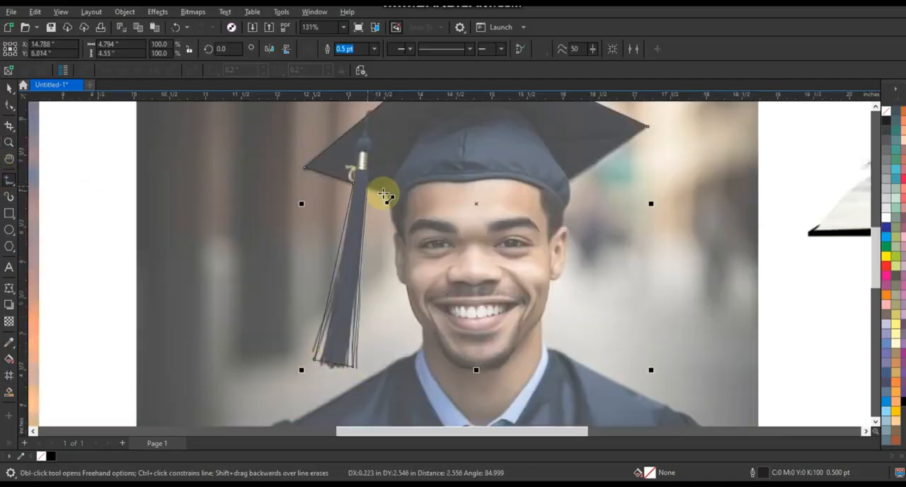
Step: Continue the outline from the cap's underside down the left side of the face and neck to the left shoulder
{"action": "left_click", "coordinate": [388, 193]}
{"action": "left_click", "coordinate": [396, 231]}
{"action": "left_click", "coordinate": [395, 247]}
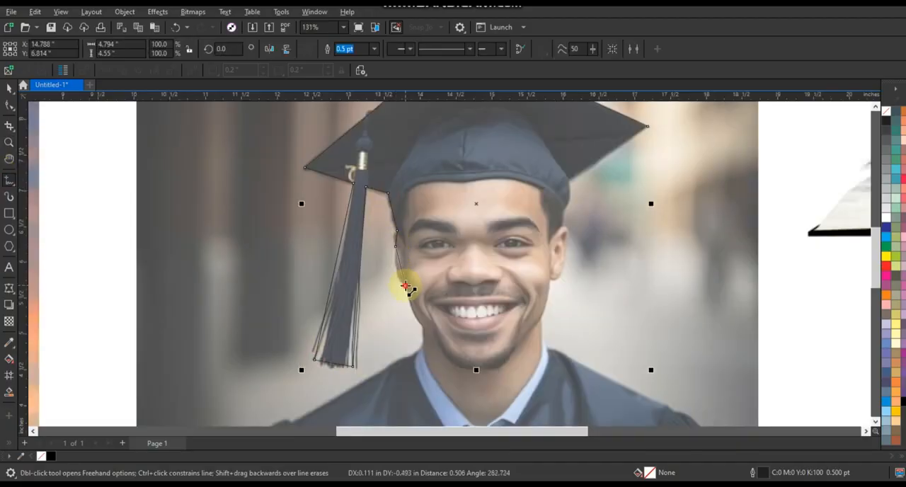
{"action": "left_click", "coordinate": [405, 286]}
{"action": "left_click", "coordinate": [421, 341]}
{"action": "left_click", "coordinate": [410, 354]}
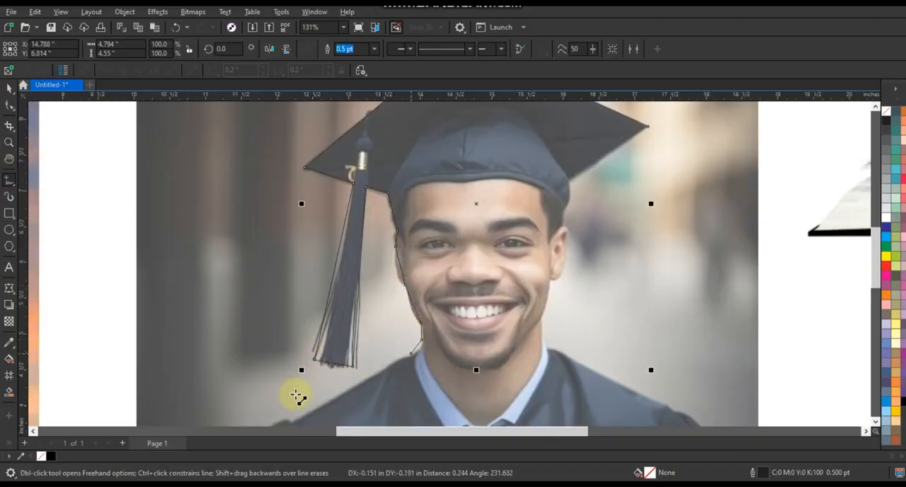
{"action": "left_click", "coordinate": [292, 421]}
Step: Extend the outline around the gown, along the photo's lower edge, and over the right shoulder up to the neck
{"action": "scroll", "coordinate": [875, 425], "scroll_direction": "down", "scroll_amount": 3}
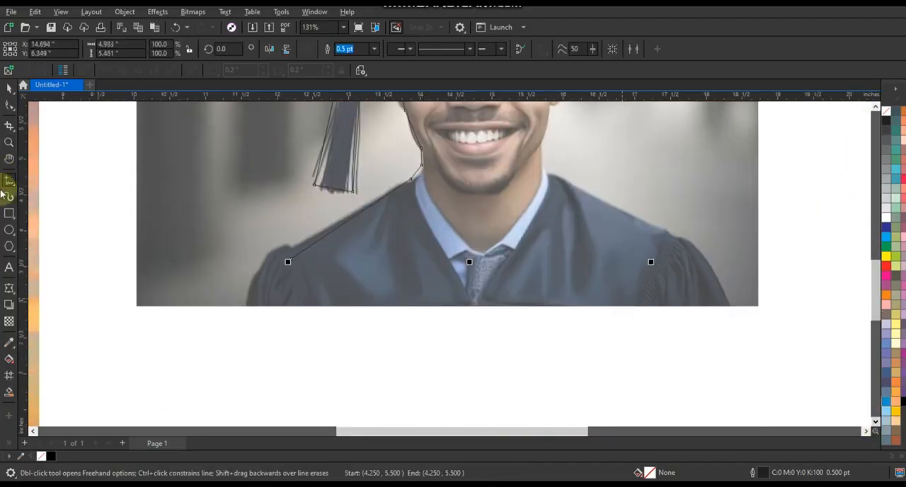
{"action": "key", "text": "F10"}
{"action": "left_click", "coordinate": [9, 181]}
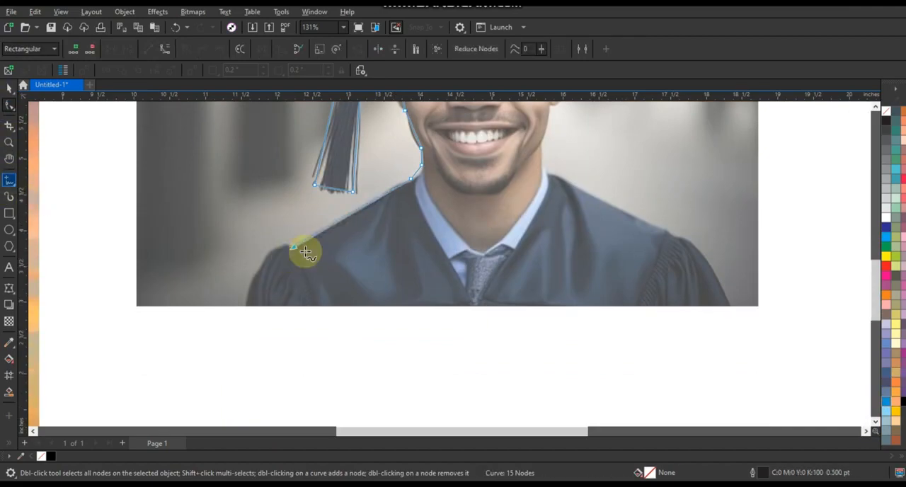
{"action": "left_click", "coordinate": [292, 248]}
{"action": "left_click", "coordinate": [244, 307]}
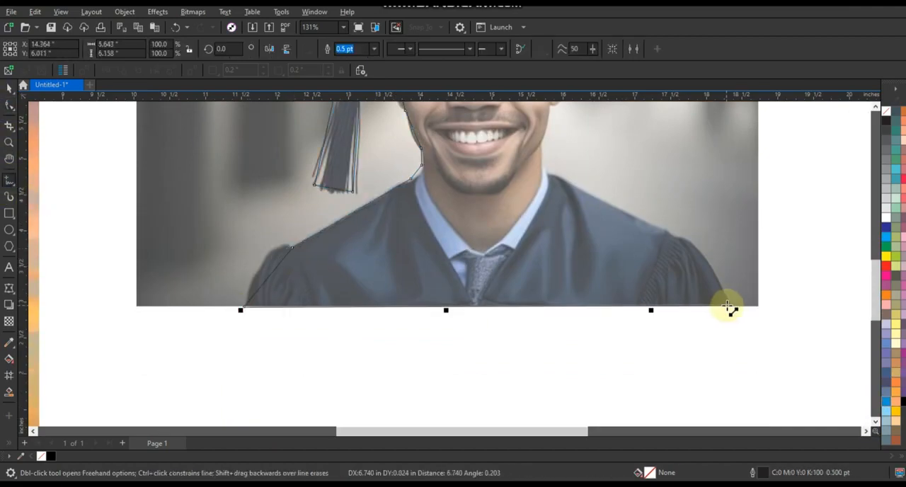
{"action": "left_click", "coordinate": [730, 307]}
{"action": "left_click", "coordinate": [670, 236]}
{"action": "left_click", "coordinate": [546, 176]}
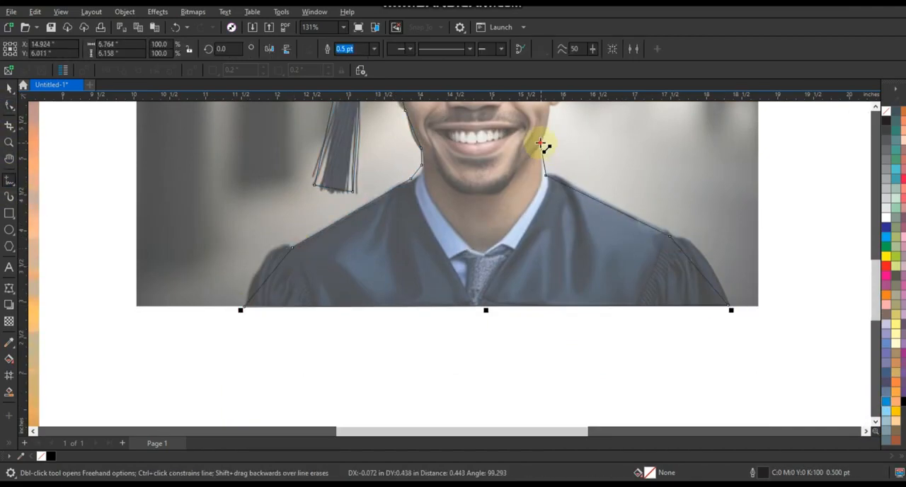
{"action": "left_click", "coordinate": [540, 142]}
Step: Trace the right jaw, ear and hair up to the cap and close the outline at the cap's right corner
{"action": "scroll", "coordinate": [560, 188], "scroll_direction": "up", "scroll_amount": 1}
{"action": "left_click", "coordinate": [876, 107]}
{"action": "scroll", "coordinate": [603, 310], "scroll_direction": "up", "scroll_amount": 2}
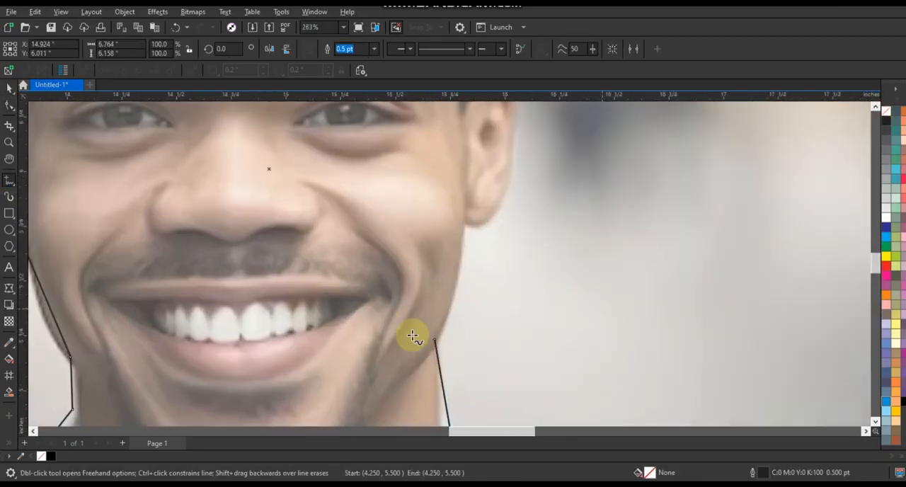
{"action": "left_click", "coordinate": [509, 134]}
{"action": "scroll", "coordinate": [522, 236], "scroll_direction": "down", "scroll_amount": 4}
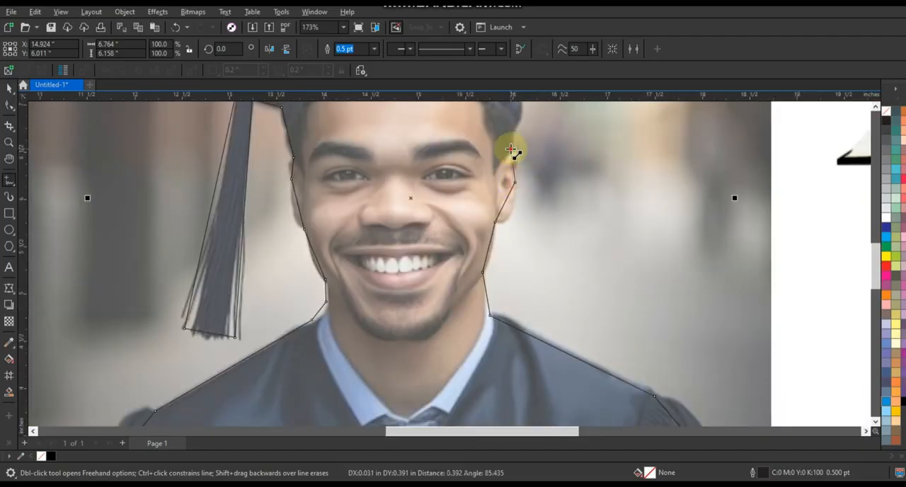
{"action": "left_click", "coordinate": [876, 107]}
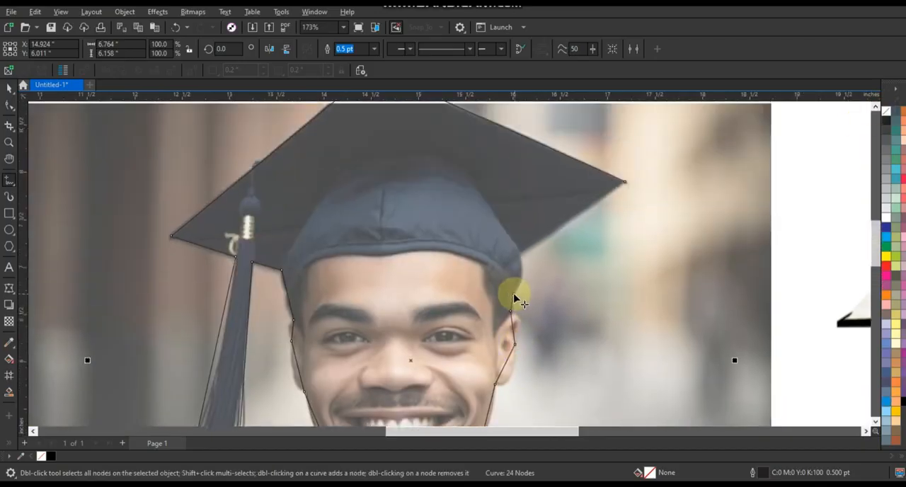
{"action": "left_click", "coordinate": [521, 254]}
{"action": "left_click", "coordinate": [627, 182]}
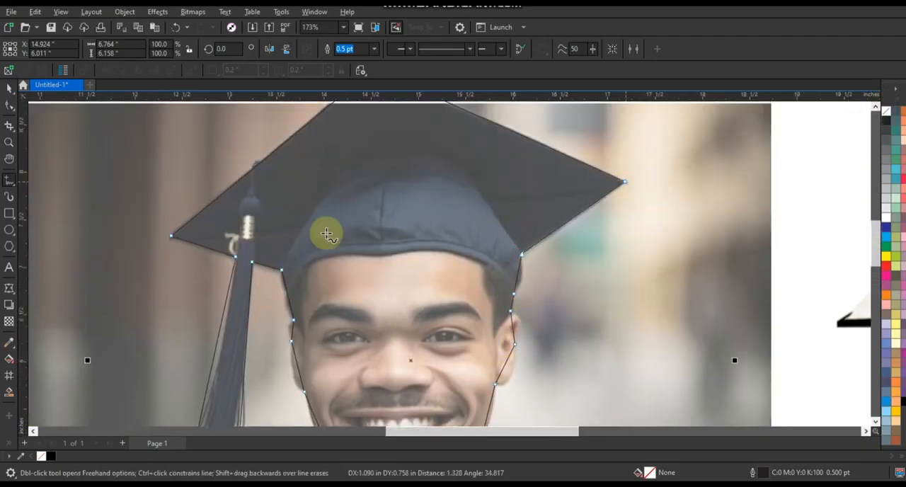
Step: Select all nodes of the traced outline and convert its segments to curves
{"action": "scroll", "coordinate": [349, 176], "scroll_direction": "down", "scroll_amount": 2}
{"action": "left_click", "coordinate": [10, 106]}
{"action": "left_click_drag", "start_coordinate": [268, 125], "coordinate": [462, 312]}
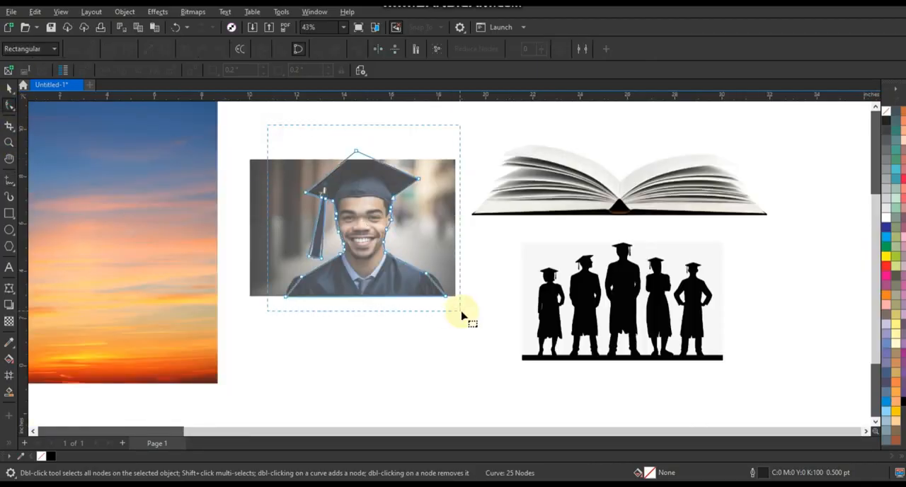
{"action": "key", "text": "shift+F2"}
{"action": "left_click", "coordinate": [166, 49]}
Step: Bend the outline's shoulder segments on both sides to follow the rounded sleeves and the gown
{"action": "left_click", "coordinate": [9, 142]}
{"action": "key", "text": "F3"}
{"action": "left_click_drag", "start_coordinate": [321, 258], "coordinate": [526, 356]}
{"action": "left_click", "coordinate": [11, 108]}
{"action": "left_click_drag", "start_coordinate": [289, 336], "coordinate": [280, 321]}
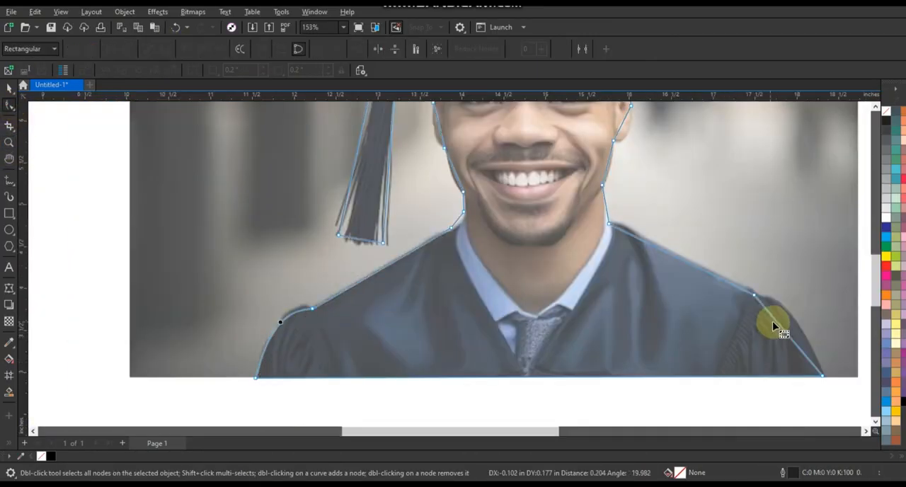
{"action": "left_click_drag", "start_coordinate": [776, 322], "coordinate": [785, 310]}
{"action": "left_click", "coordinate": [610, 225]}
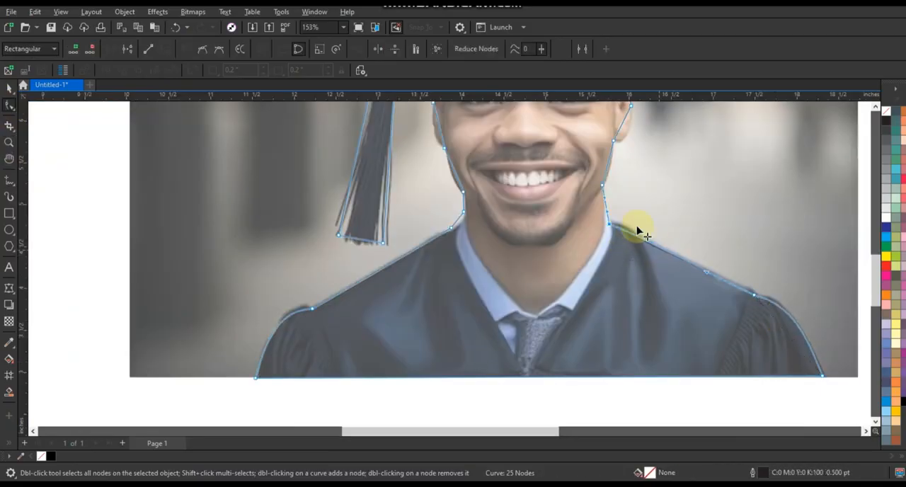
{"action": "left_click_drag", "start_coordinate": [637, 225], "coordinate": [636, 227]}
Step: Curve the outline's neck and jaw segments on both sides to match the contours in the photo
{"action": "left_click", "coordinate": [9, 142]}
{"action": "left_click_drag", "start_coordinate": [399, 132], "coordinate": [687, 265]}
{"action": "left_click", "coordinate": [9, 107]}
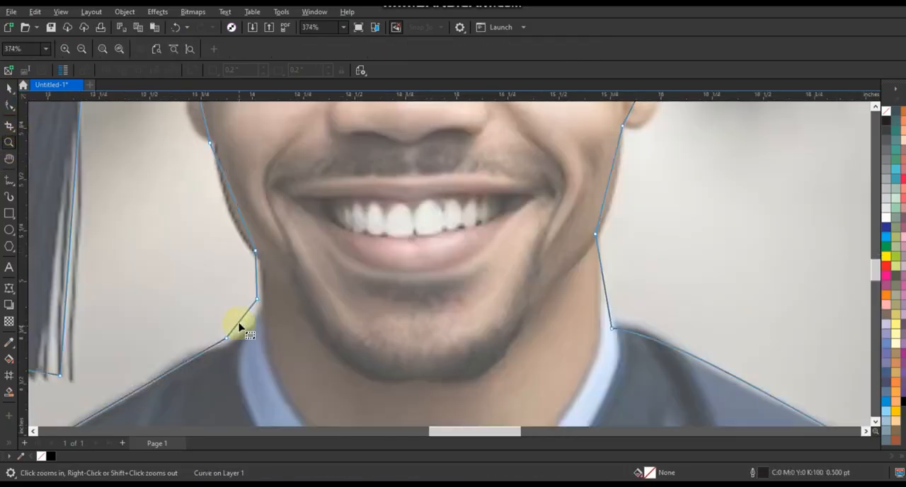
{"action": "left_click_drag", "start_coordinate": [239, 323], "coordinate": [261, 303]}
{"action": "left_click_drag", "start_coordinate": [239, 213], "coordinate": [233, 219]}
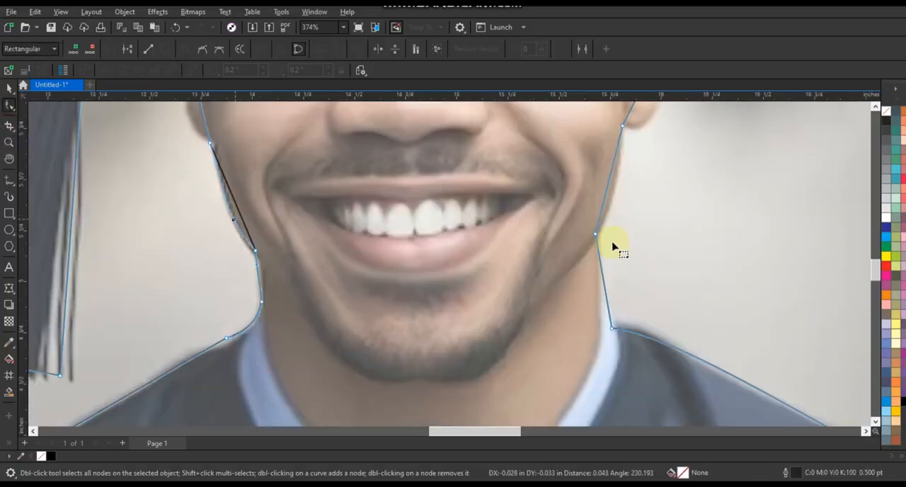
{"action": "left_click_drag", "start_coordinate": [603, 204], "coordinate": [607, 210]}
{"action": "left_click_drag", "start_coordinate": [609, 307], "coordinate": [606, 306]}
Step: Shape the outline segments around both ears so they follow the ear contours
{"action": "left_click", "coordinate": [876, 106]}
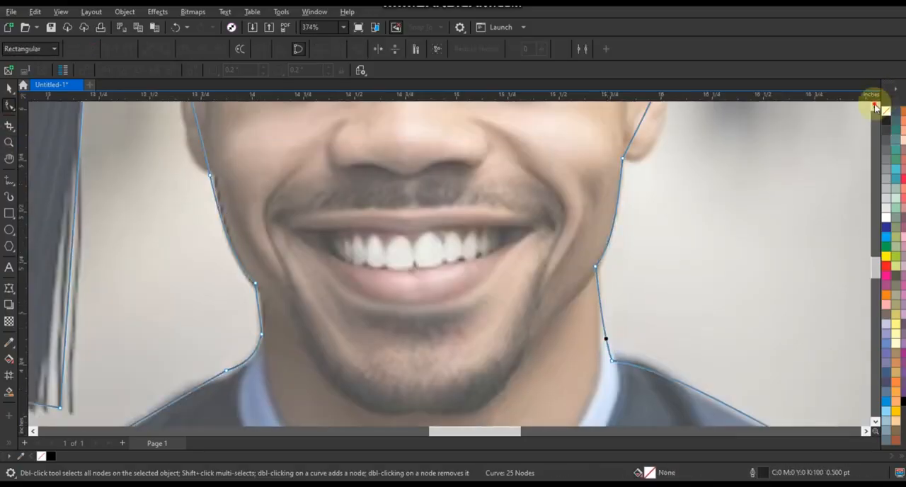
{"action": "left_click", "coordinate": [876, 107]}
{"action": "left_click_drag", "start_coordinate": [652, 231], "coordinate": [664, 242]}
{"action": "left_click_drag", "start_coordinate": [637, 277], "coordinate": [643, 298]}
{"action": "left_click_drag", "start_coordinate": [660, 162], "coordinate": [673, 160]}
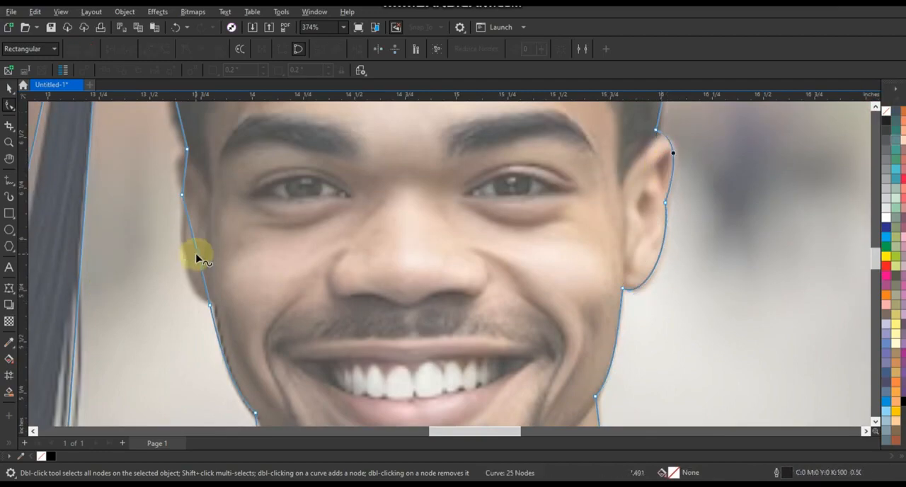
{"action": "left_click_drag", "start_coordinate": [196, 257], "coordinate": [192, 276]}
{"action": "left_click_drag", "start_coordinate": [182, 174], "coordinate": [180, 169]}
Step: Refine the outline along the hair below the cap and adjust the edge of the tassel
{"action": "left_click", "coordinate": [876, 107]}
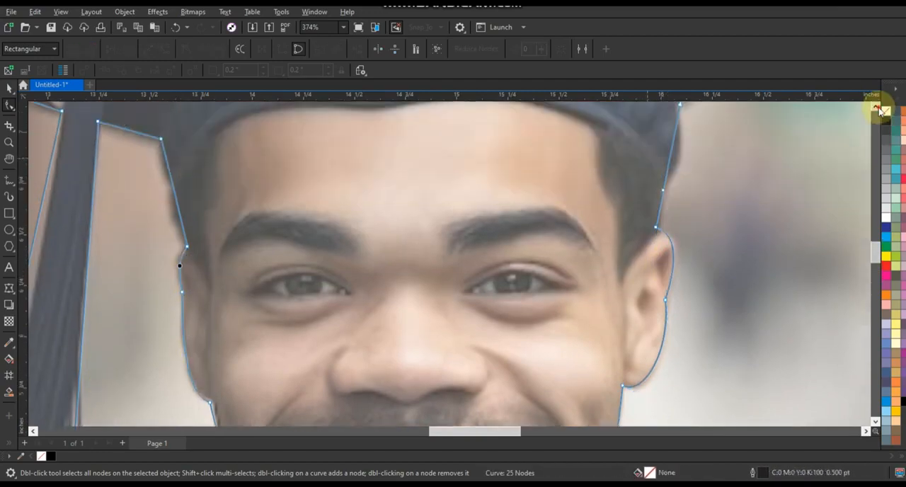
{"action": "left_click_drag", "start_coordinate": [176, 293], "coordinate": [172, 294]}
{"action": "scroll", "coordinate": [637, 262], "scroll_direction": "down", "scroll_amount": 3}
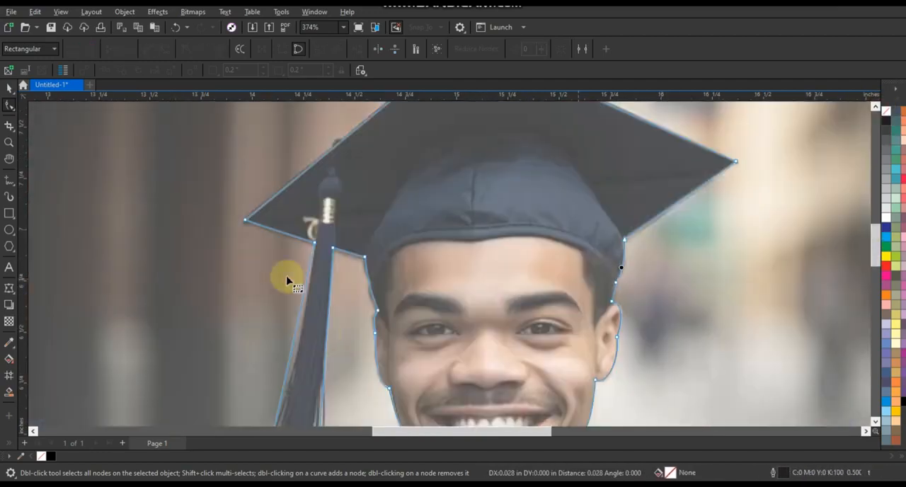
{"action": "scroll", "coordinate": [333, 301], "scroll_direction": "down", "scroll_amount": 3}
{"action": "left_click_drag", "start_coordinate": [308, 323], "coordinate": [318, 348]}
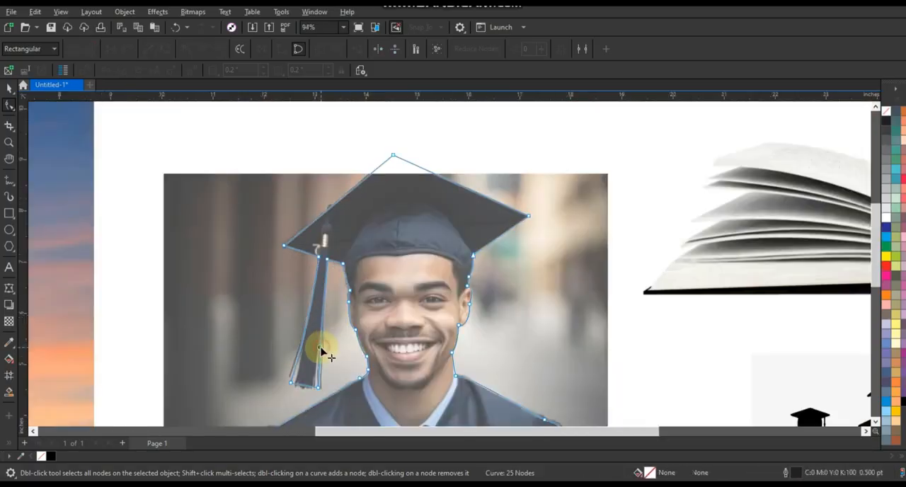
Step: Move the graduate outline onto the sunset image and fill it with black
{"action": "left_click", "coordinate": [8, 87]}
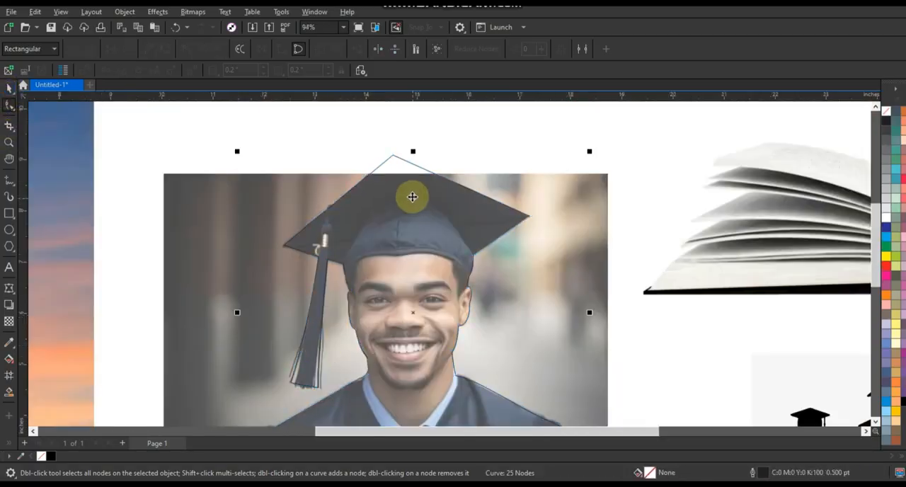
{"action": "scroll", "coordinate": [410, 196], "scroll_direction": "down", "scroll_amount": 3}
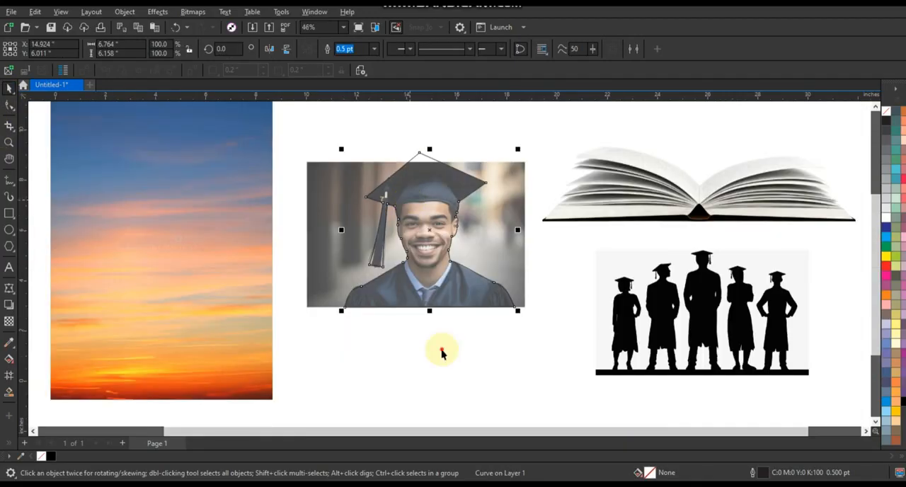
{"action": "left_click_drag", "start_coordinate": [428, 245], "coordinate": [162, 247]}
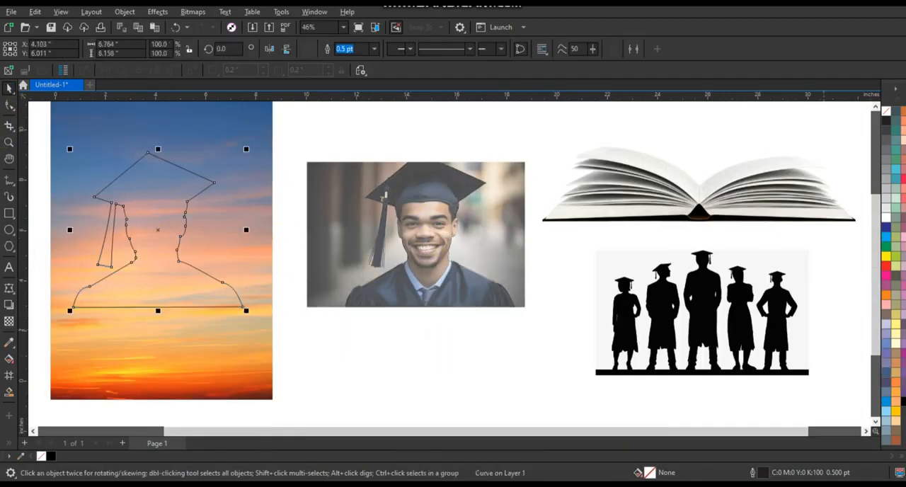
{"action": "left_click", "coordinate": [903, 401]}
Step: Enlarge the silhouette to about 8.9 in wide, centre it horizontally on the sunset image and raise it near the image's upper edge
{"action": "left_click", "coordinate": [237, 377]}
{"action": "key", "text": "shift+F2"}
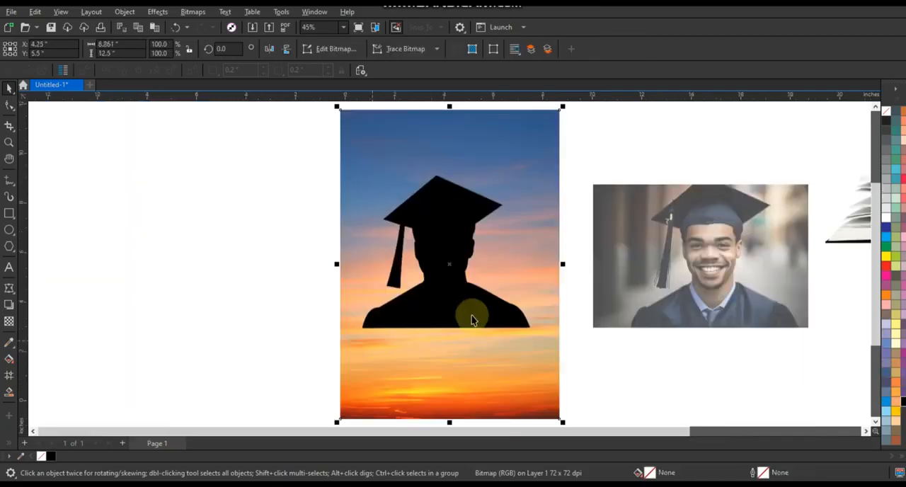
{"action": "left_click", "coordinate": [472, 320]}
{"action": "left_click_drag", "start_coordinate": [532, 330], "coordinate": [561, 360]}
{"action": "left_click", "coordinate": [511, 333]}
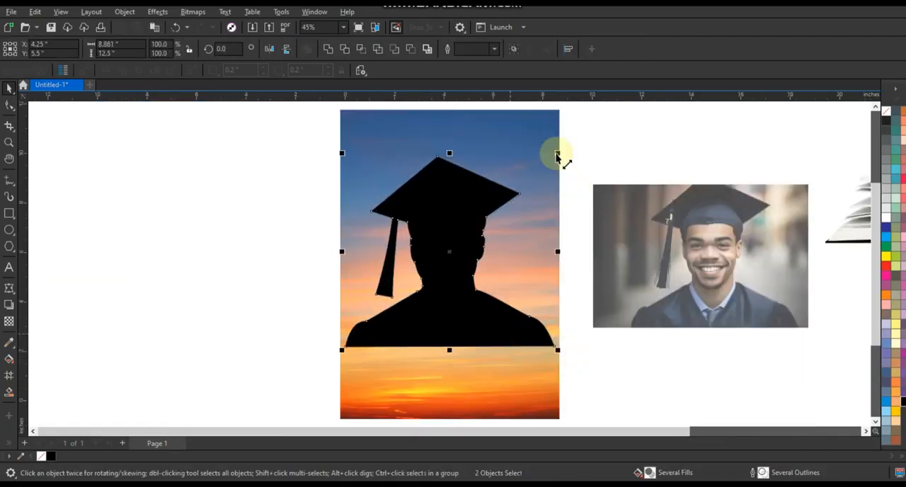
{"action": "left_click_drag", "start_coordinate": [558, 156], "coordinate": [573, 150]}
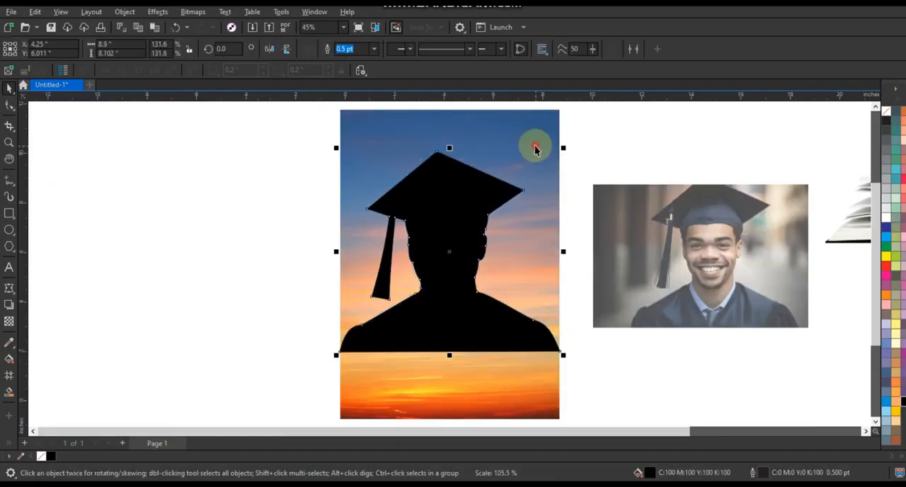
{"action": "left_click_drag", "start_coordinate": [500, 195], "coordinate": [497, 167]}
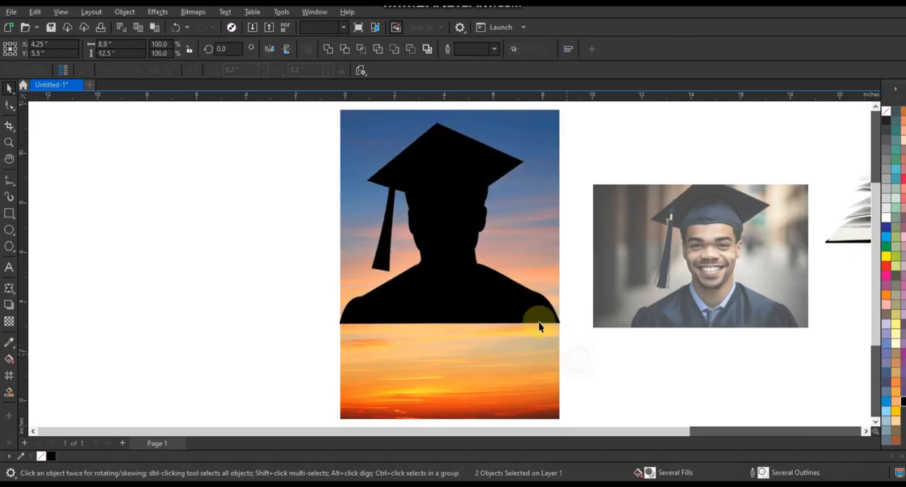
Step: Make a vertically compressed copy of the sunset image, about 8.93 in tall, ending just below the silhouette's base
{"action": "left_click", "coordinate": [539, 354]}
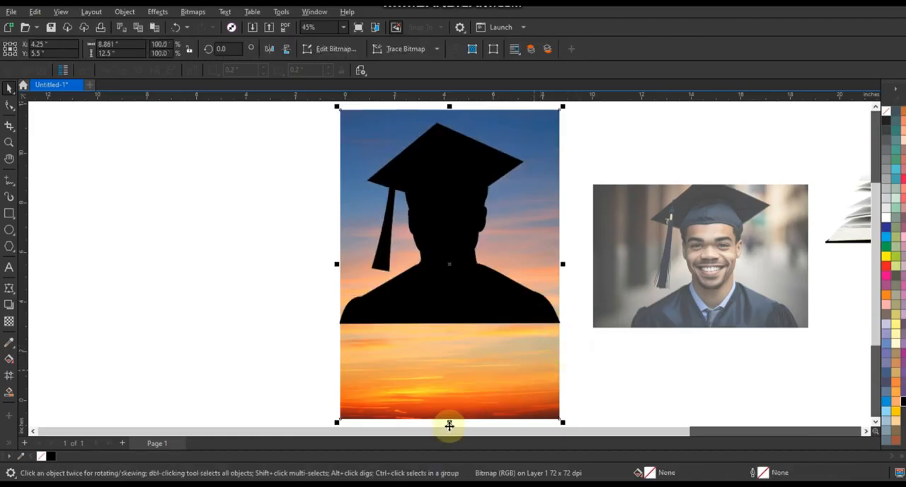
{"action": "left_click_drag", "start_coordinate": [449, 422], "coordinate": [447, 334]}
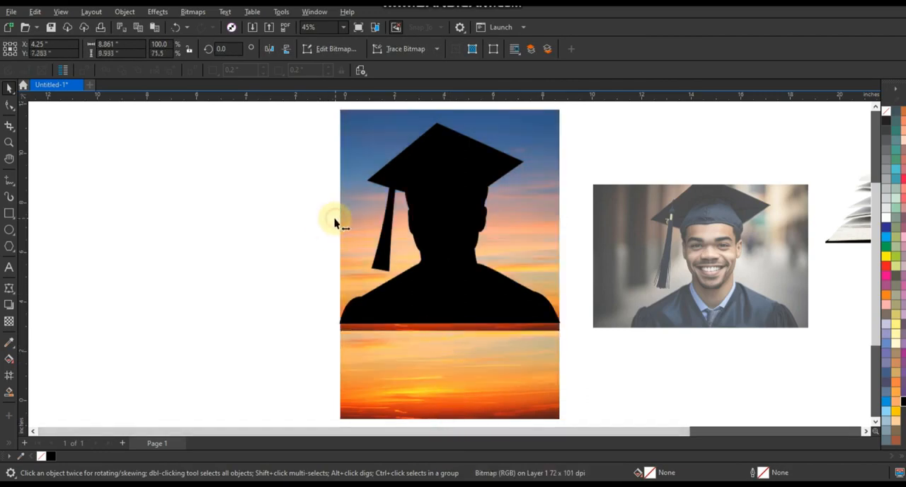
Step: Resize the compressed sunset copy to about 9.13 in wide and 8.53 in tall so it covers the whole silhouette
{"action": "left_click_drag", "start_coordinate": [335, 224], "coordinate": [330, 214]}
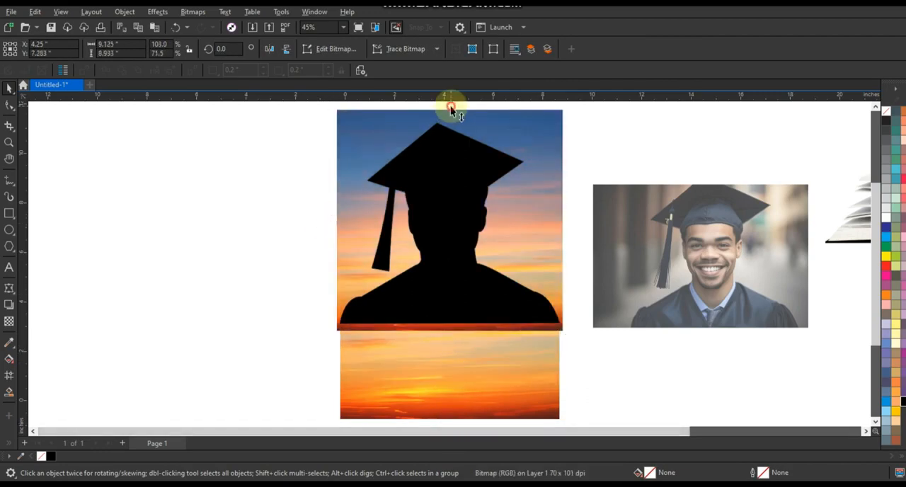
{"action": "left_click_drag", "start_coordinate": [450, 107], "coordinate": [449, 113]}
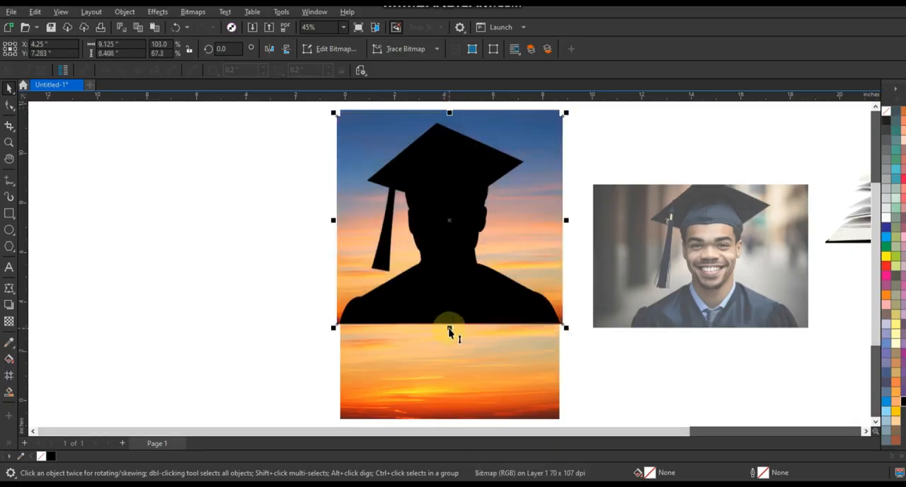
{"action": "left_click_drag", "start_coordinate": [449, 328], "coordinate": [450, 330]}
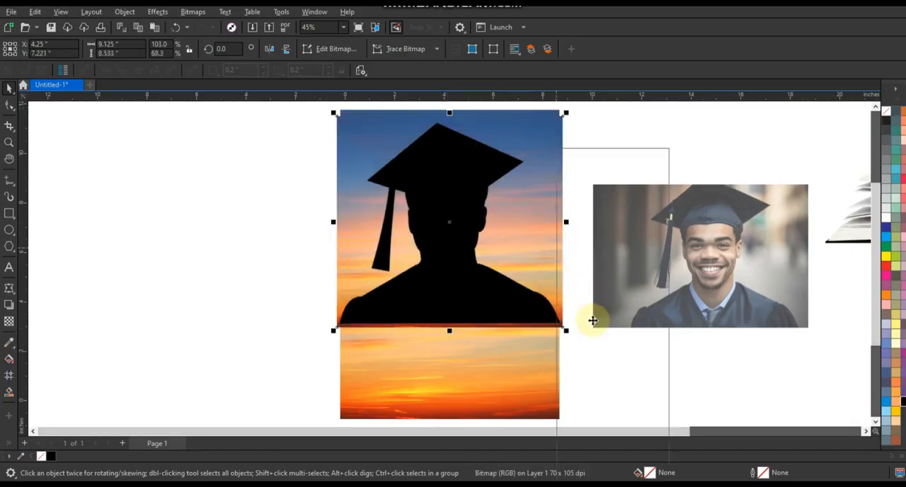
Step: PowerClip the compressed sunset copy inside the graduate silhouette
{"action": "right_click", "coordinate": [558, 317]}
{"action": "left_click", "coordinate": [600, 310]}
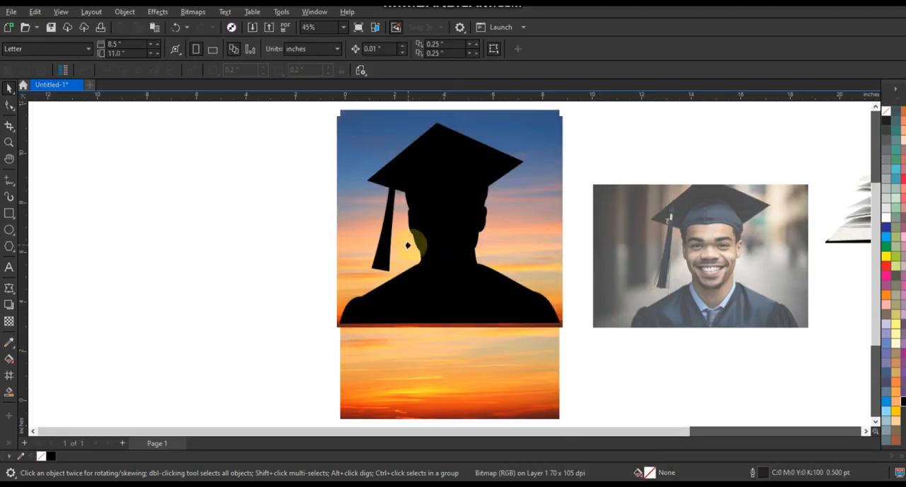
{"action": "left_click", "coordinate": [431, 248]}
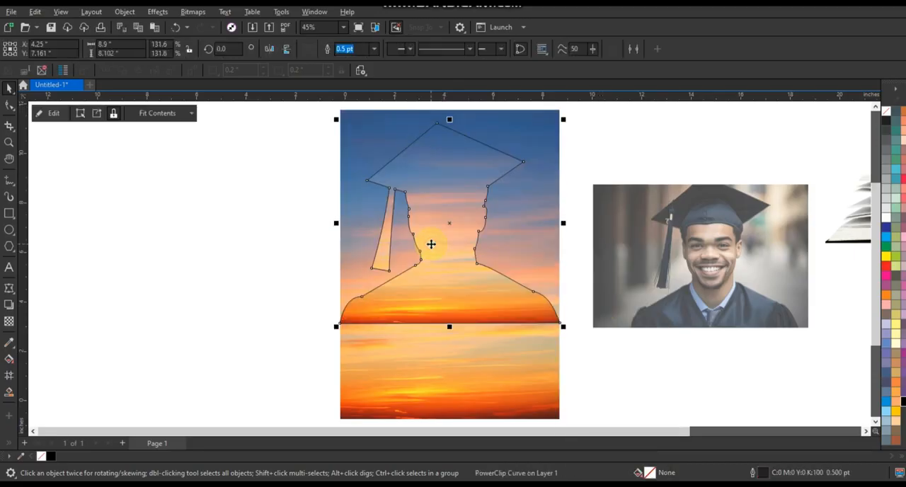
Step: Apply a uniform transparency of 68 to the background sunset image
{"action": "left_click", "coordinate": [476, 359]}
{"action": "left_click", "coordinate": [10, 322]}
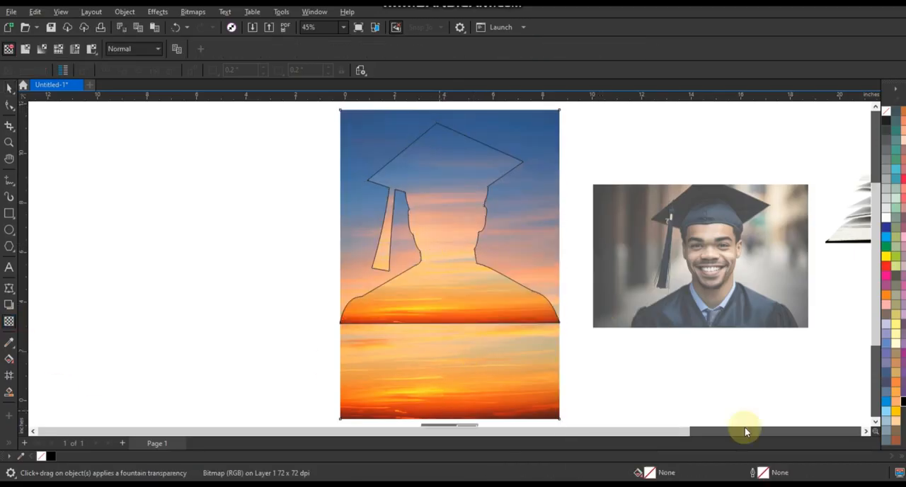
{"action": "left_click", "coordinate": [876, 423]}
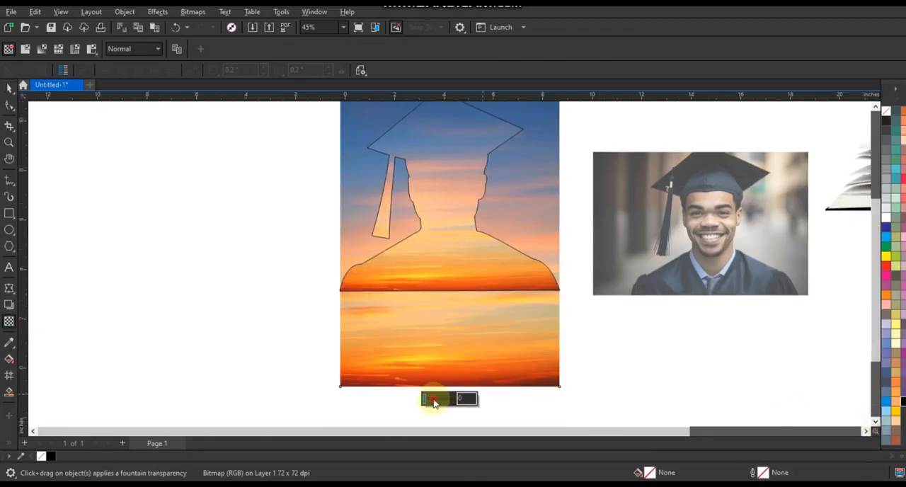
{"action": "left_click_drag", "start_coordinate": [434, 403], "coordinate": [444, 402]}
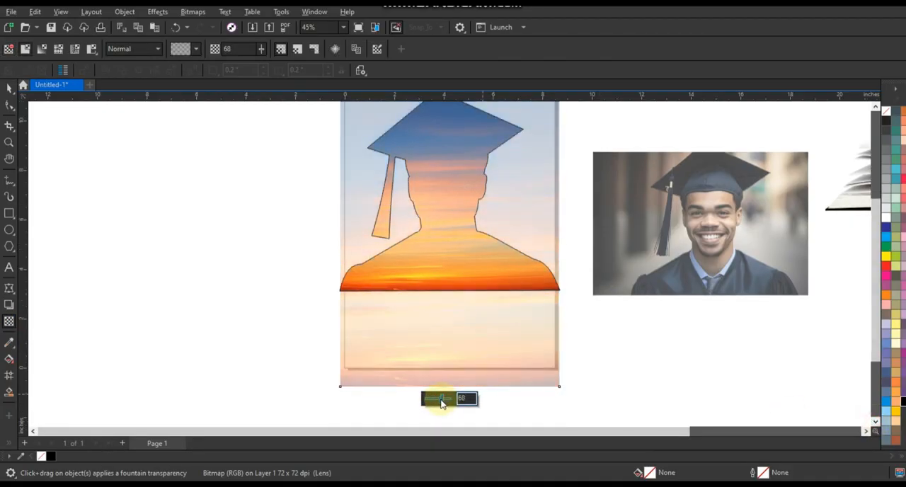
{"action": "left_click", "coordinate": [10, 86]}
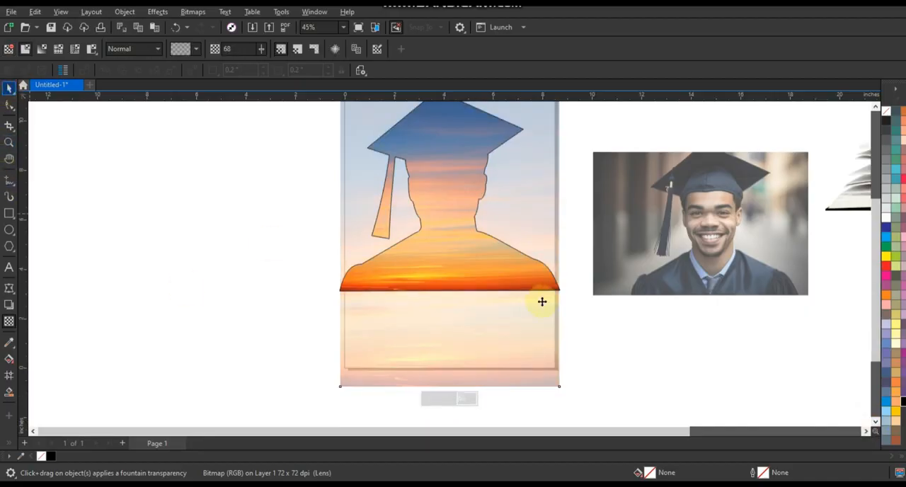
Step: Select the silhouette together with the background sunset image and remove the outline
{"action": "left_click", "coordinate": [472, 323]}
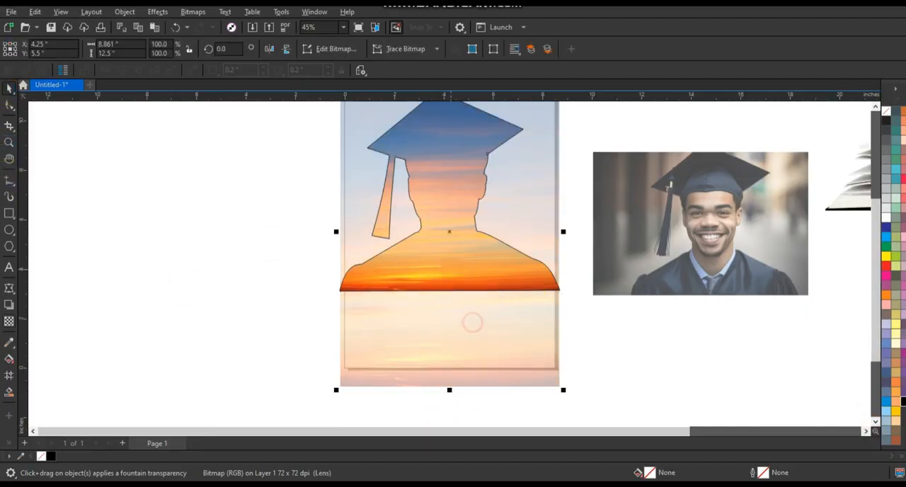
{"action": "right_click", "coordinate": [876, 122]}
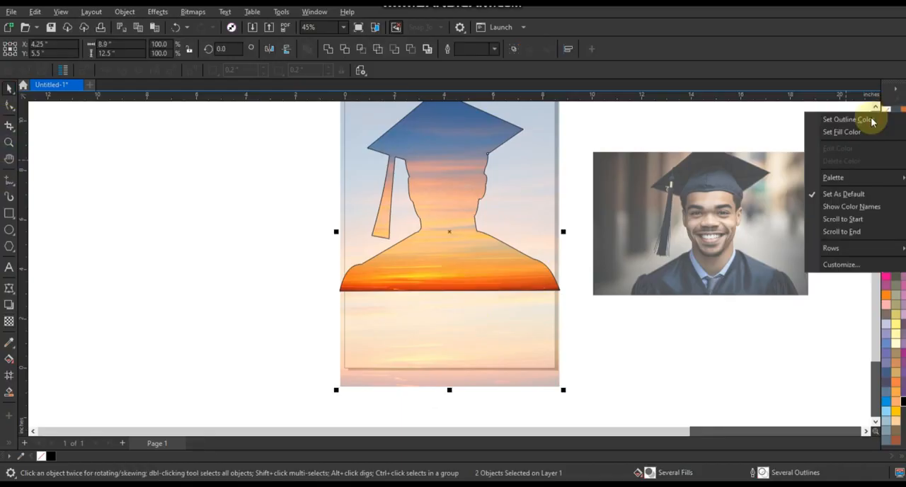
{"action": "left_click", "coordinate": [848, 120]}
{"action": "key", "text": "Escape"}
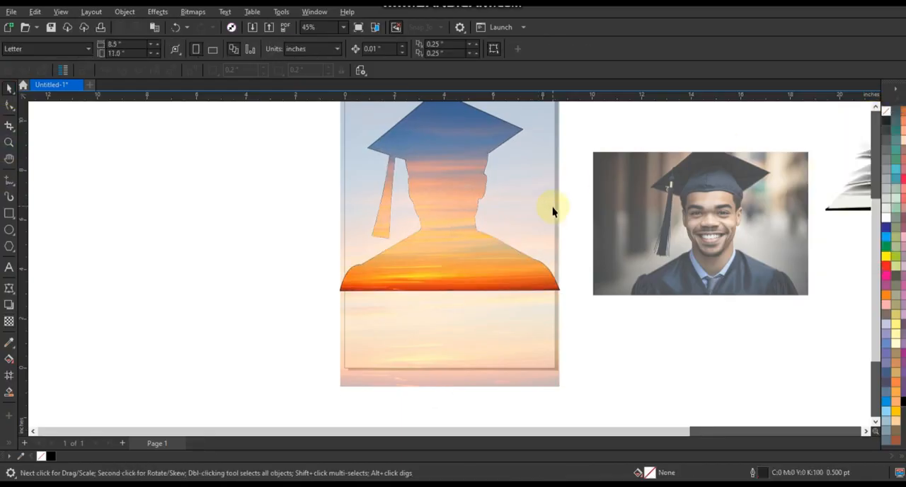
Step: Move the sunset composition off the page to its left, and move the portrait, book and group images beyond it
{"action": "scroll", "coordinate": [475, 333], "scroll_direction": "down", "scroll_amount": 2}
{"action": "left_click", "coordinate": [464, 308]}
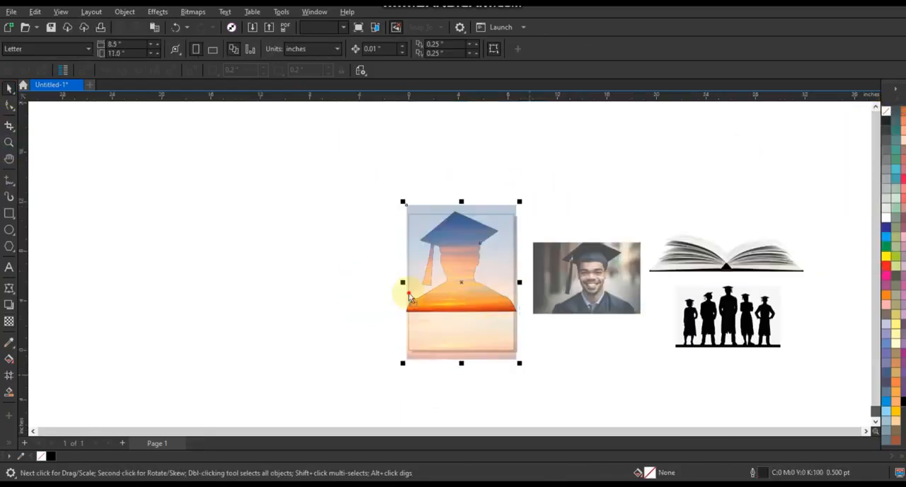
{"action": "left_click_drag", "start_coordinate": [464, 307], "coordinate": [336, 293]}
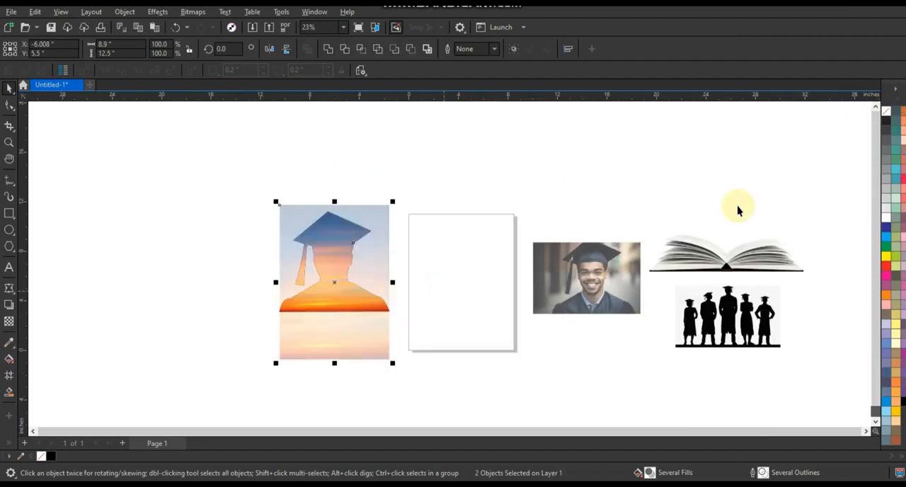
{"action": "left_click_drag", "start_coordinate": [825, 201], "coordinate": [522, 386]}
{"action": "left_click_drag", "start_coordinate": [540, 295], "coordinate": [55, 263]}
Step: Place the open book over the silhouette's base and scale it to about 11.69 in wide
{"action": "left_click_drag", "start_coordinate": [221, 344], "coordinate": [115, 368]}
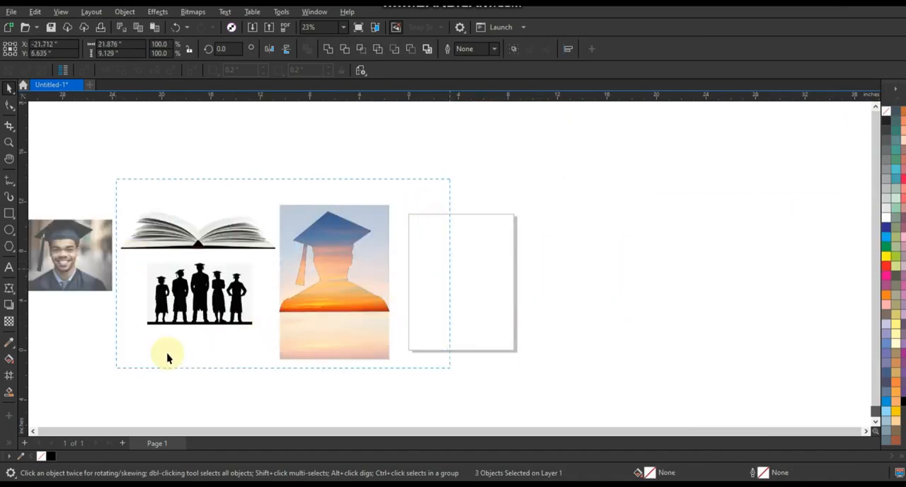
{"action": "key", "text": "shift+F2"}
{"action": "left_click", "coordinate": [190, 321]}
{"action": "left_click_drag", "start_coordinate": [447, 174], "coordinate": [698, 339]}
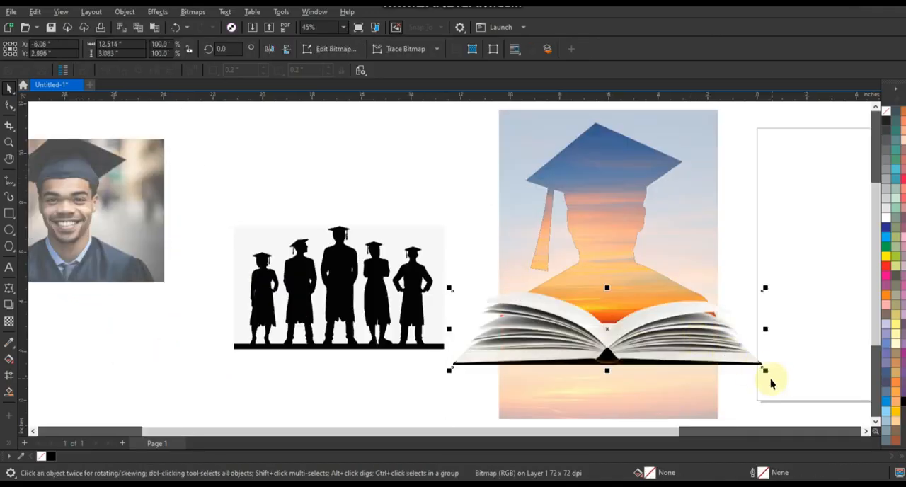
{"action": "left_click_drag", "start_coordinate": [767, 374], "coordinate": [741, 365]}
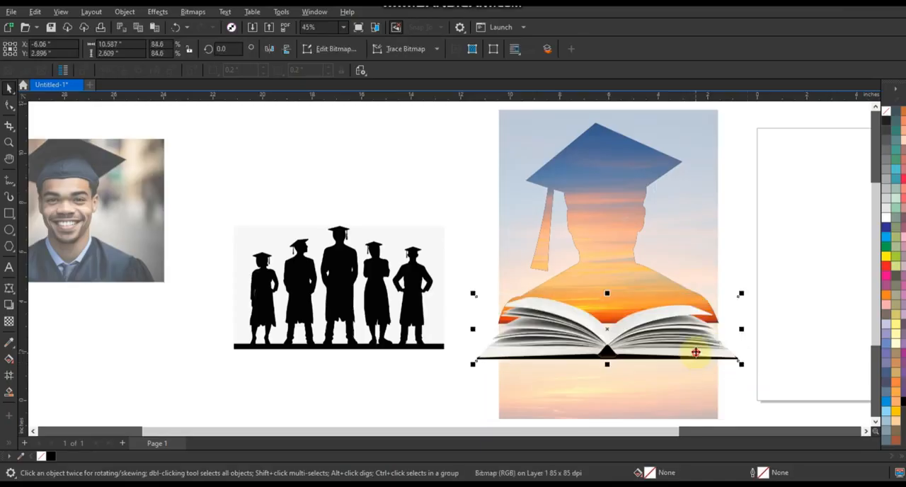
{"action": "left_click_drag", "start_coordinate": [694, 344], "coordinate": [755, 370]}
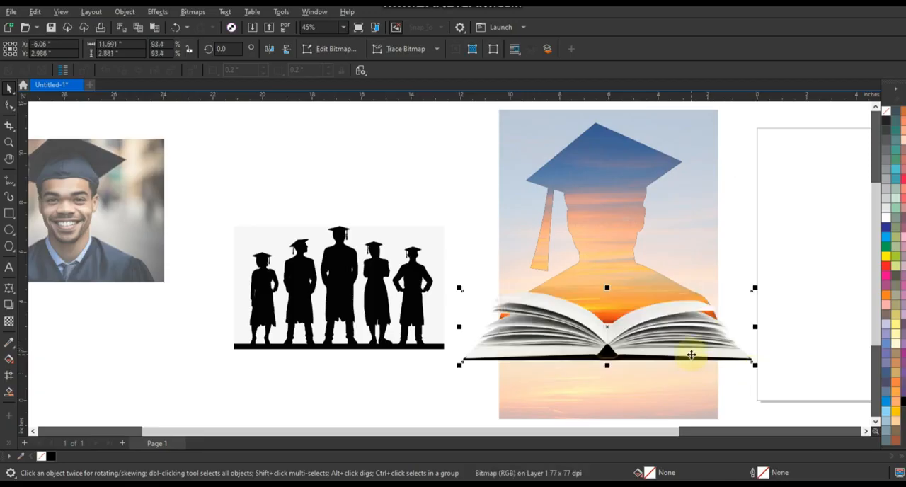
Step: Darken the sunset inside the silhouette's PowerClip with a gamma value of 0.69 and finish editing the contents
{"action": "left_click", "coordinate": [628, 233]}
{"action": "double_click", "coordinate": [628, 234]}
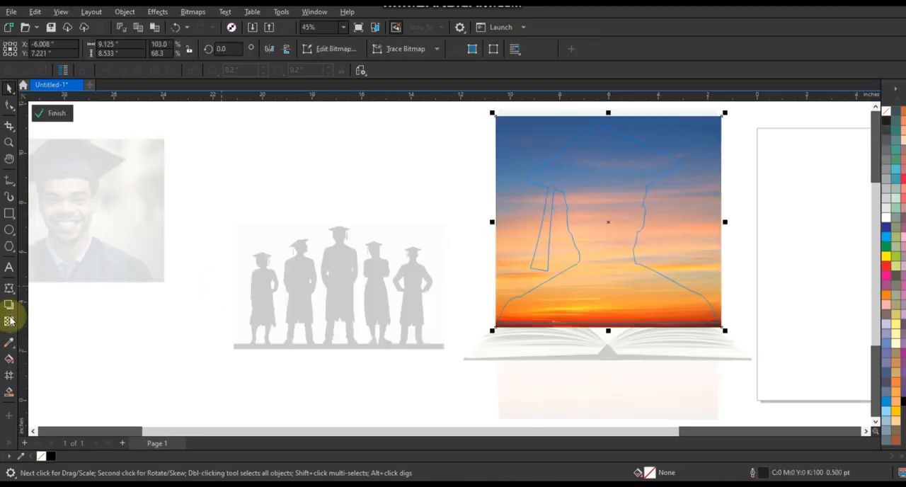
{"action": "left_click", "coordinate": [151, 12]}
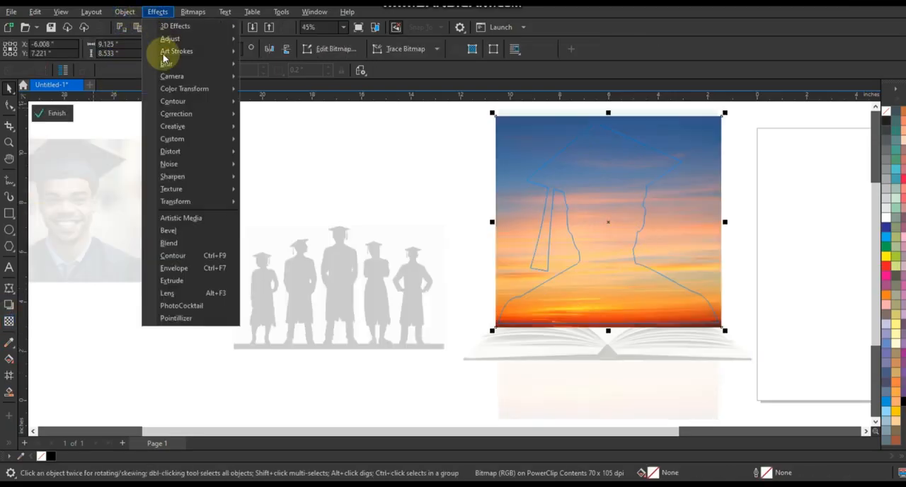
{"action": "mouse_move", "coordinate": [174, 40]}
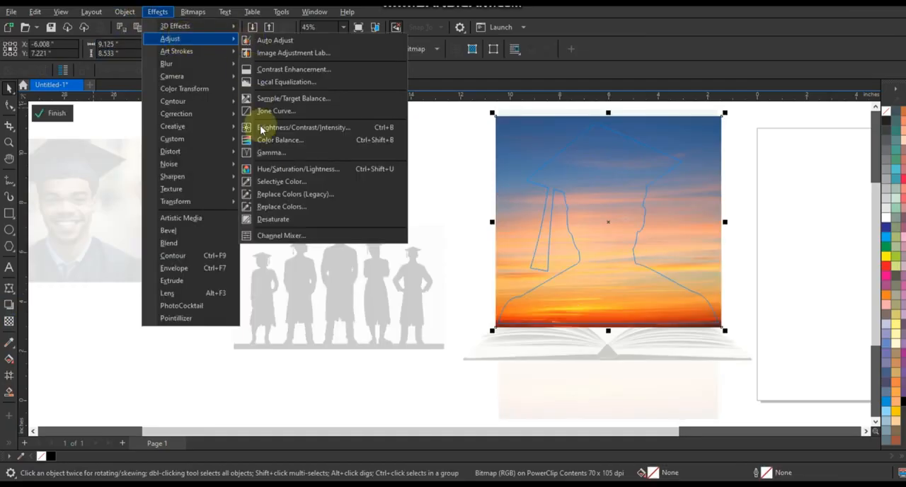
{"action": "left_click", "coordinate": [492, 220]}
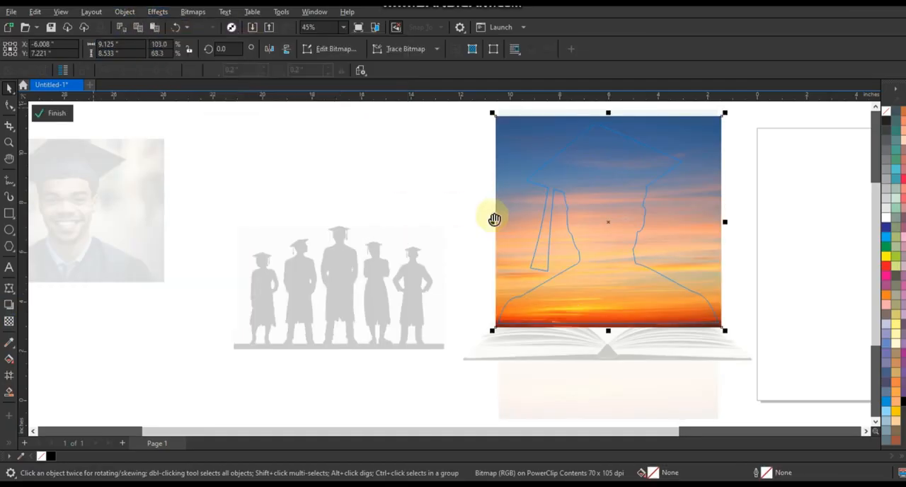
{"action": "left_click_drag", "start_coordinate": [441, 231], "coordinate": [453, 230]}
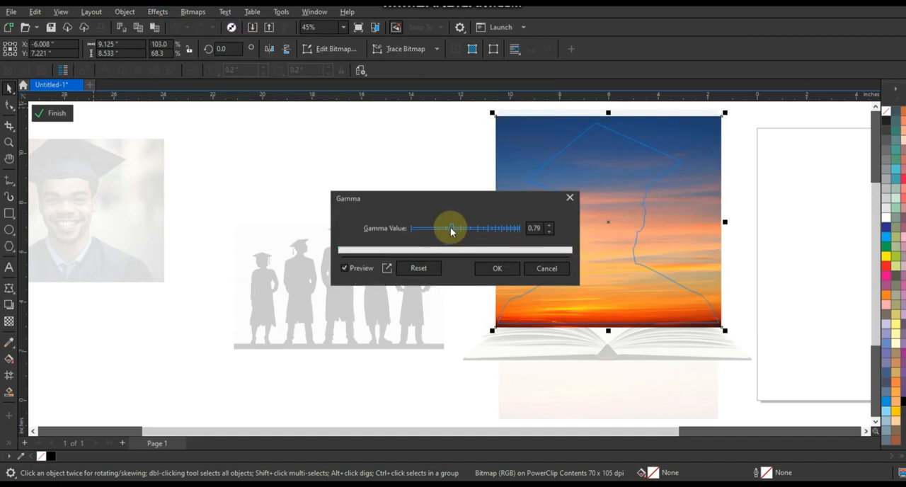
{"action": "left_click", "coordinate": [515, 265]}
{"action": "right_click", "coordinate": [533, 248]}
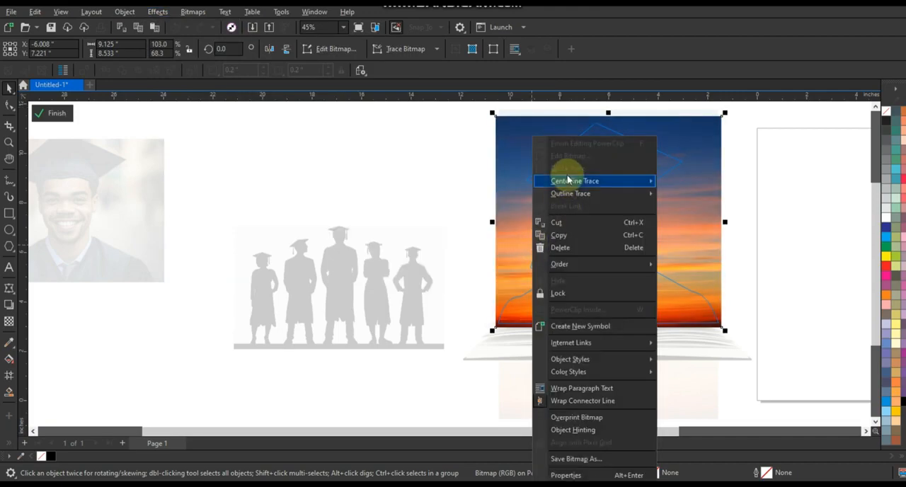
{"action": "left_click", "coordinate": [565, 139]}
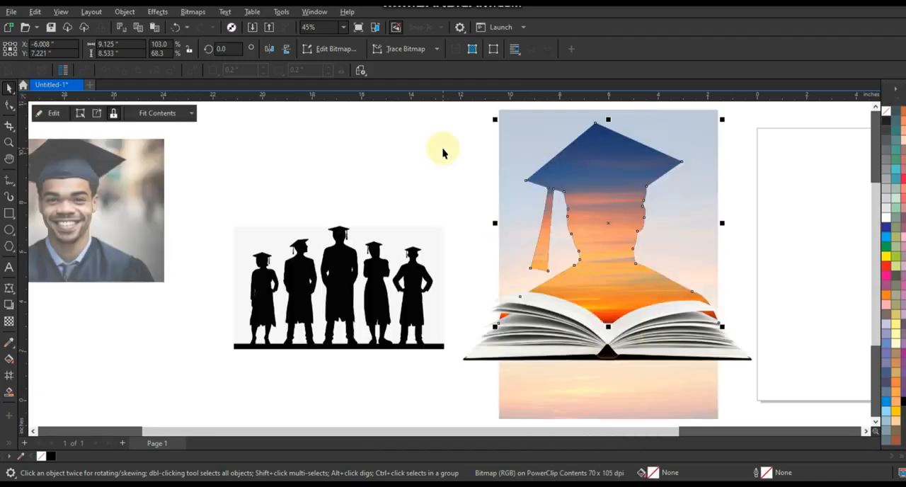
Step: Draw a rectangle about 8.69 in wide and 12.28 in tall over the faded sunset background
{"action": "left_click", "coordinate": [793, 177]}
{"action": "left_click", "coordinate": [9, 213]}
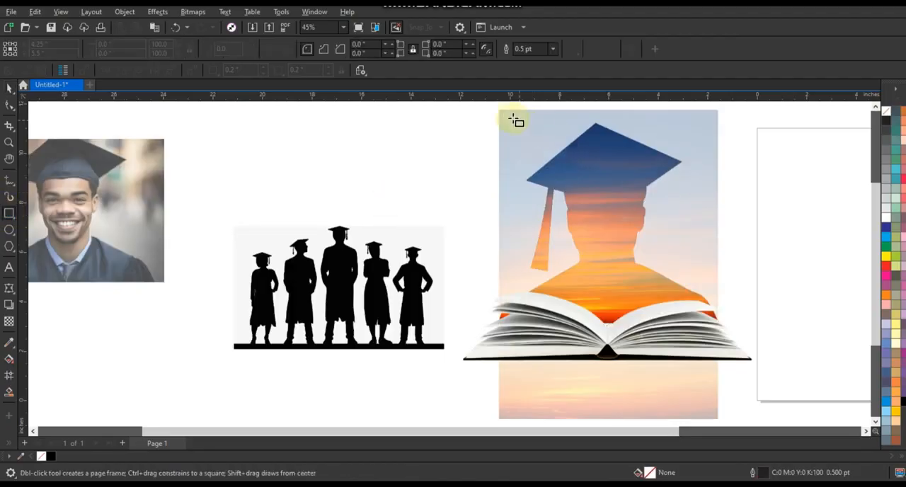
{"action": "left_click_drag", "start_coordinate": [500, 111], "coordinate": [718, 418]}
{"action": "left_click", "coordinate": [9, 87]}
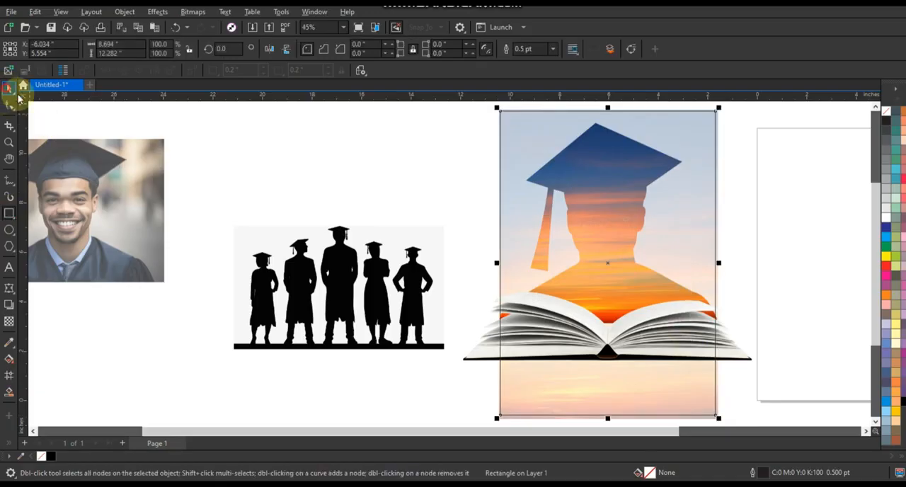
Step: PowerClip the faded sunset image inside the rectangle and send the framed image behind the book and silhouette
{"action": "left_click", "coordinate": [715, 418]}
{"action": "key", "text": "Delete"}
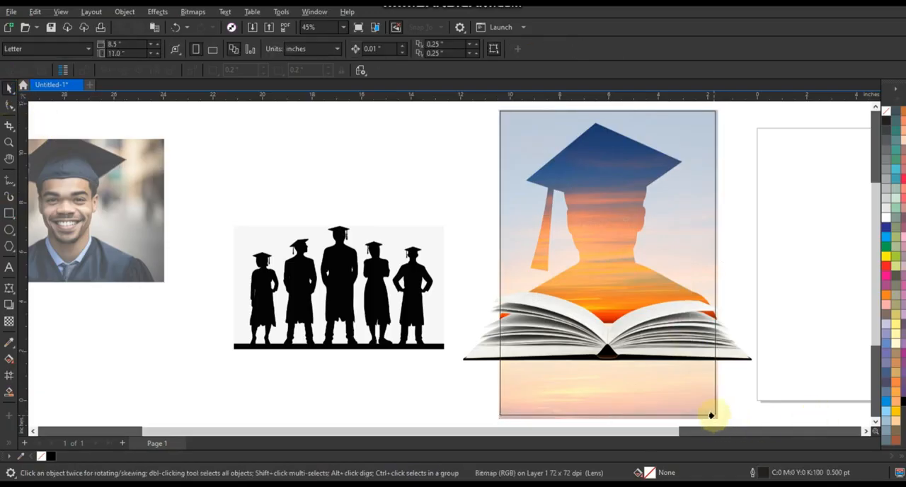
{"action": "left_click", "coordinate": [714, 416]}
{"action": "left_click", "coordinate": [800, 305]}
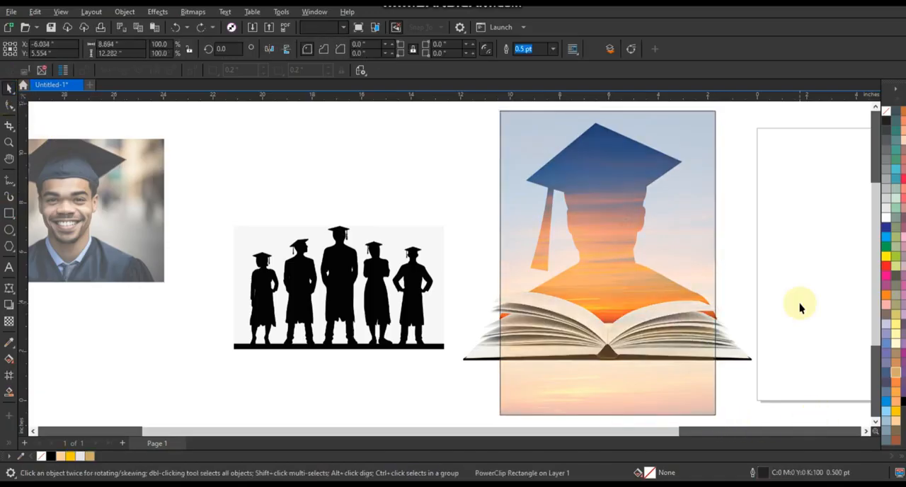
{"action": "left_click", "coordinate": [714, 269]}
{"action": "key", "text": "shift+Page_Down"}
{"action": "left_click", "coordinate": [485, 269]}
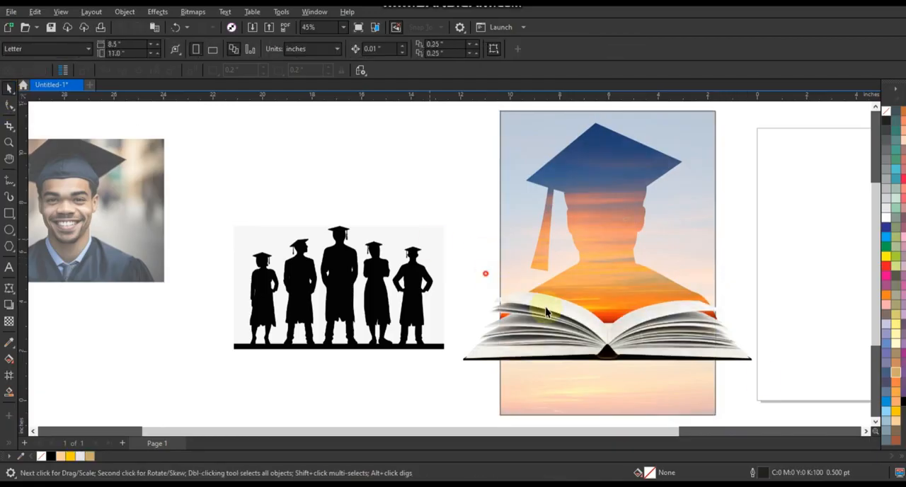
{"action": "left_click_drag", "start_coordinate": [762, 379], "coordinate": [765, 379]}
{"action": "left_click_drag", "start_coordinate": [769, 331], "coordinate": [771, 332]}
{"action": "key", "text": "ctrl+z"}
Step: PowerClip the open book and the graduate silhouette together inside the rectangular sunset frame
{"action": "left_click", "coordinate": [711, 341]}
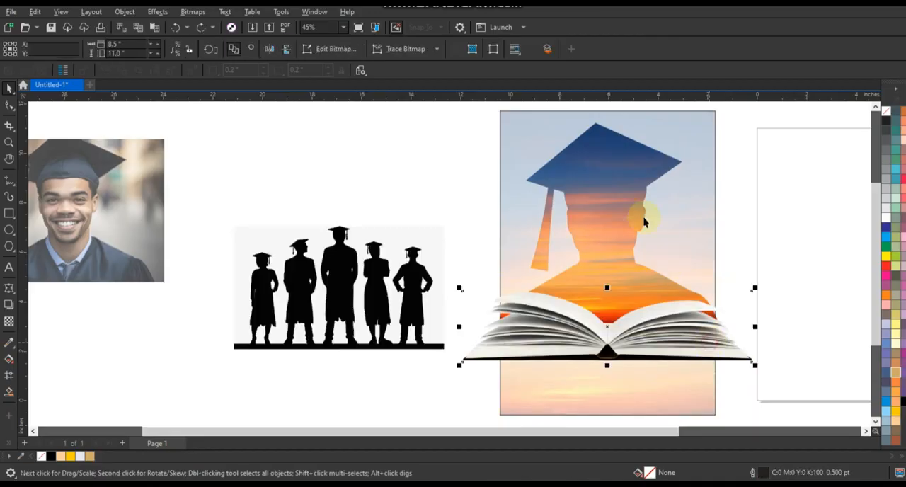
{"action": "right_click", "coordinate": [615, 199]}
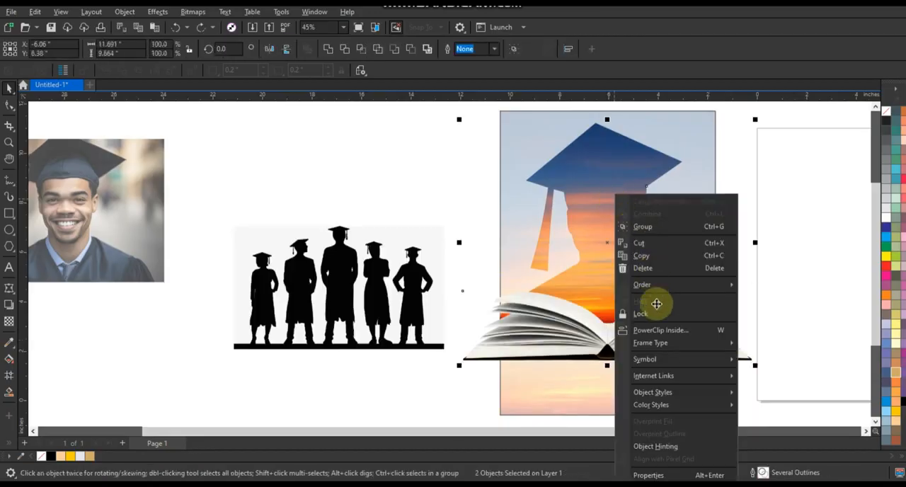
{"action": "key", "text": "Return"}
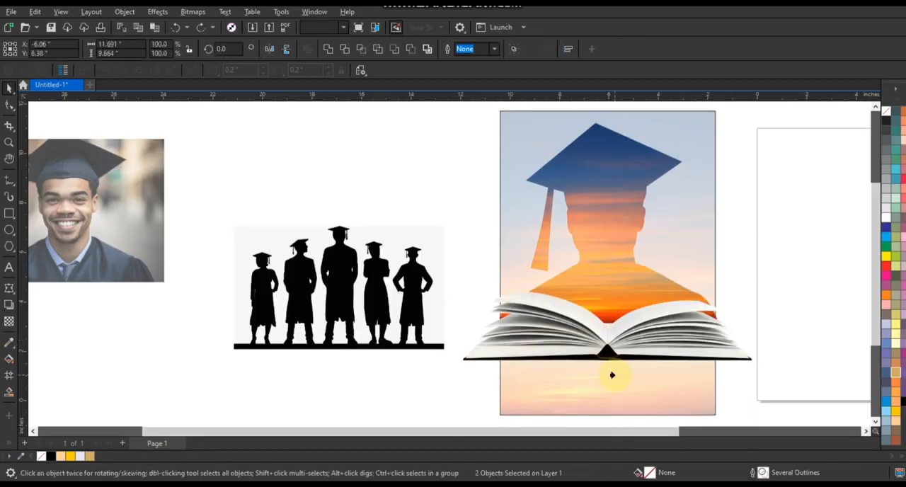
{"action": "left_click", "coordinate": [611, 374]}
{"action": "left_click", "coordinate": [775, 326]}
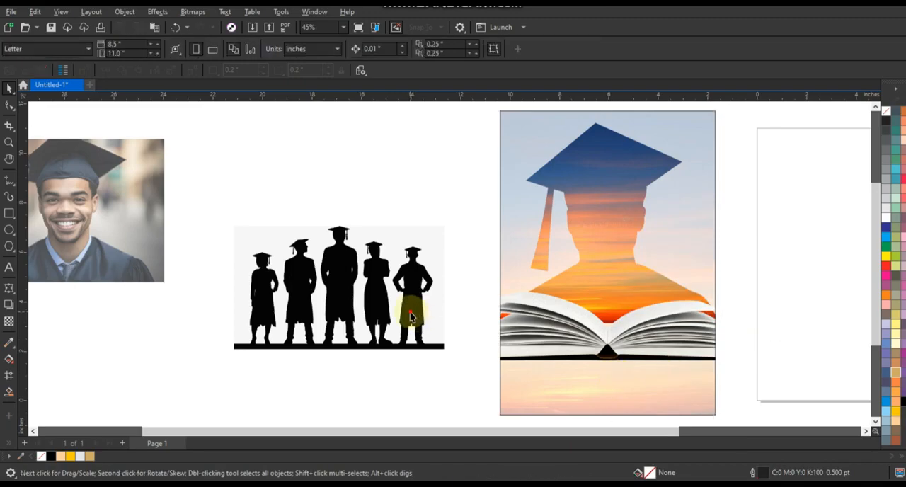
Step: Outline-trace the graduates group bitmap as a low quality image, keeping the original
{"action": "left_click", "coordinate": [413, 307]}
{"action": "right_click", "coordinate": [412, 308]}
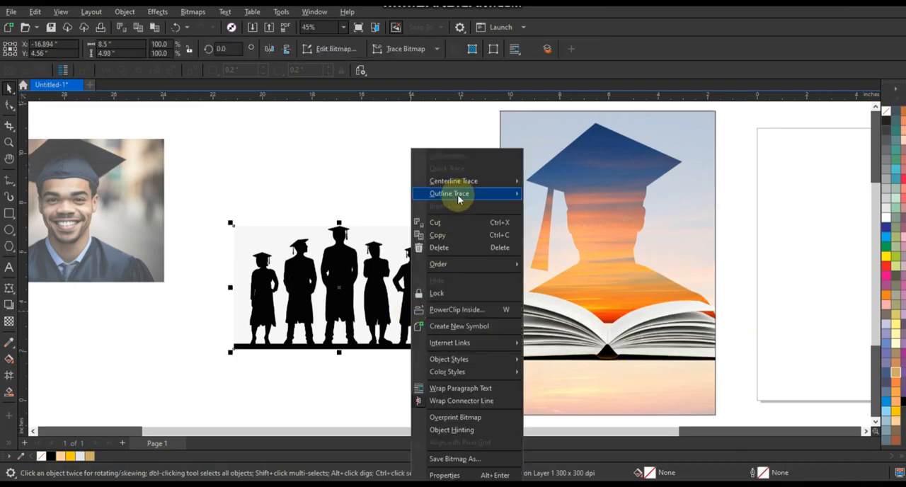
{"action": "mouse_move", "coordinate": [457, 194]}
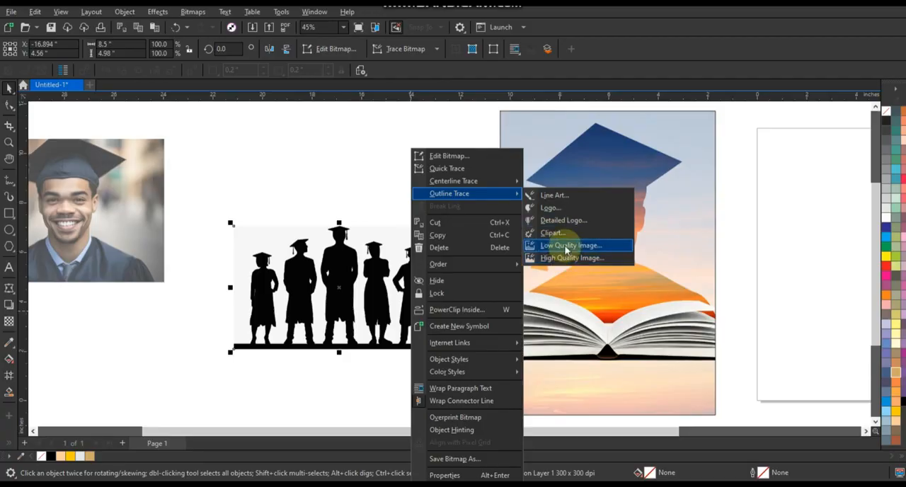
{"action": "left_click", "coordinate": [629, 246]}
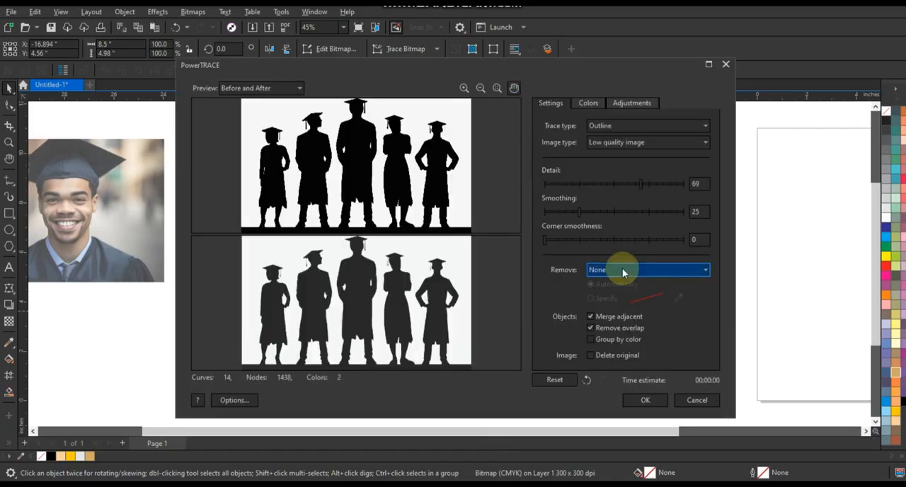
{"action": "left_click", "coordinate": [658, 401]}
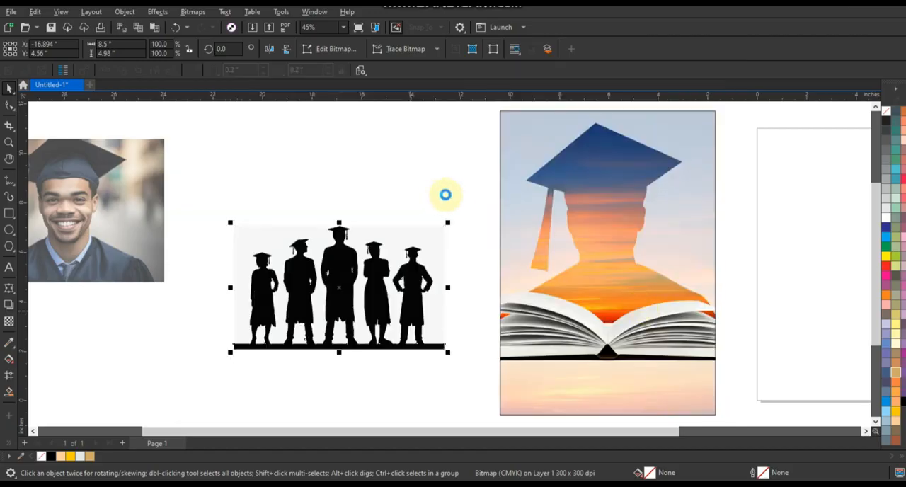
Step: Move the traced graduates onto the framed sunset design, then ungroup them and delete the light background shapes
{"action": "left_click", "coordinate": [374, 293]}
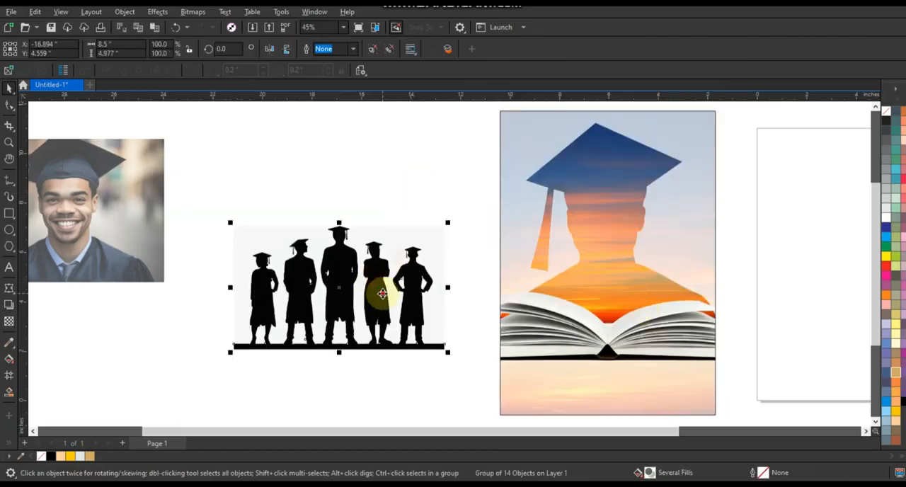
{"action": "left_click_drag", "start_coordinate": [374, 293], "coordinate": [634, 342]}
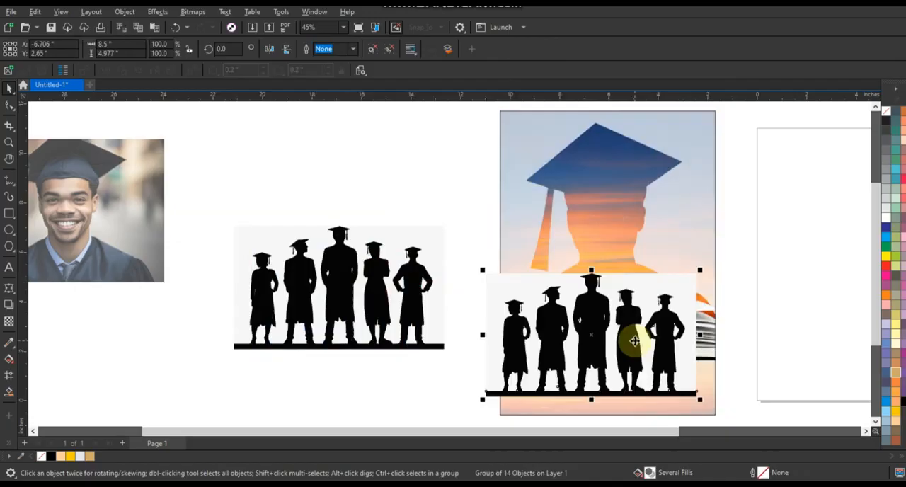
{"action": "left_click", "coordinate": [371, 51]}
{"action": "left_click", "coordinate": [520, 288]}
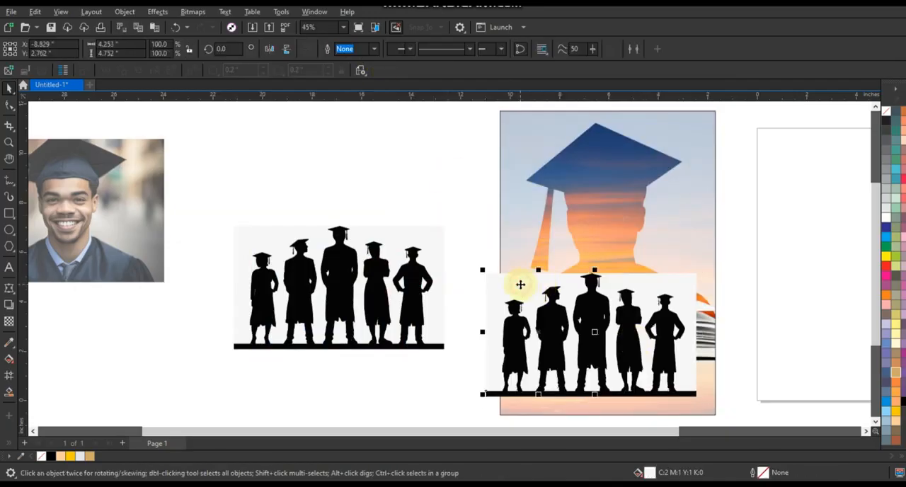
{"action": "key", "text": "Delete"}
{"action": "key", "text": "Escape"}
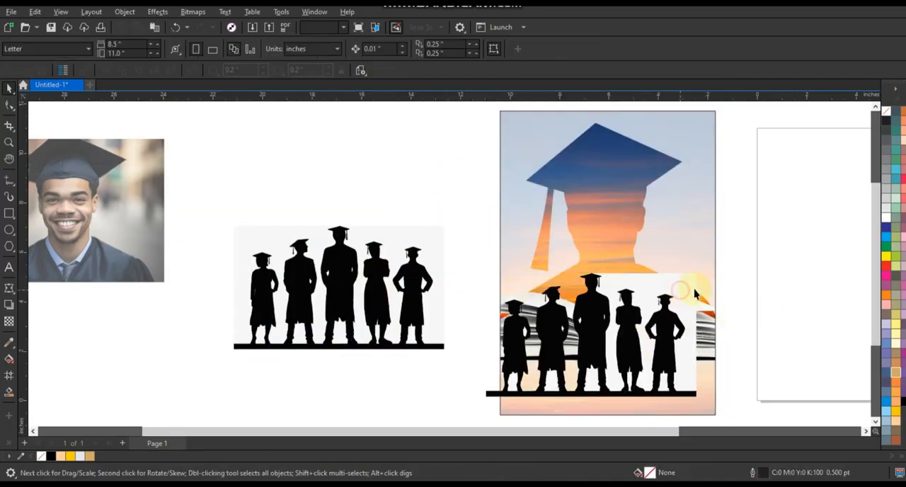
{"action": "left_click", "coordinate": [680, 290]}
{"action": "key", "text": "Delete"}
{"action": "left_click_drag", "start_coordinate": [754, 315], "coordinate": [694, 391]}
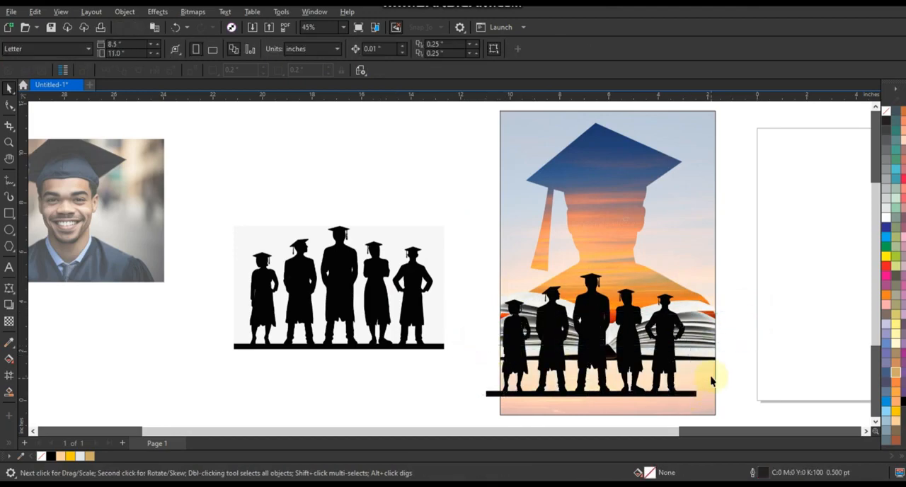
Step: Scale the black graduates silhouette to about 4.24 in wide and place it over the silhouette's chest above the book's centre
{"action": "left_click", "coordinate": [672, 365]}
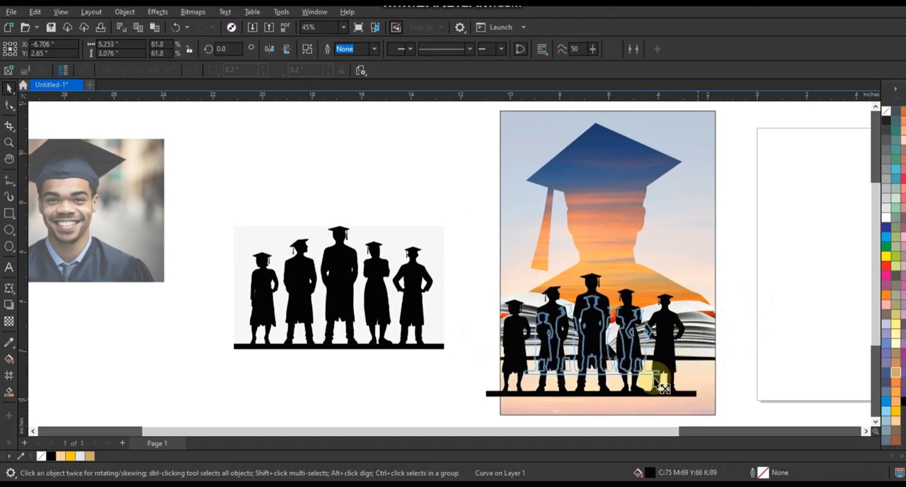
{"action": "left_click_drag", "start_coordinate": [654, 377], "coordinate": [652, 374]}
{"action": "left_click_drag", "start_coordinate": [611, 326], "coordinate": [623, 296]}
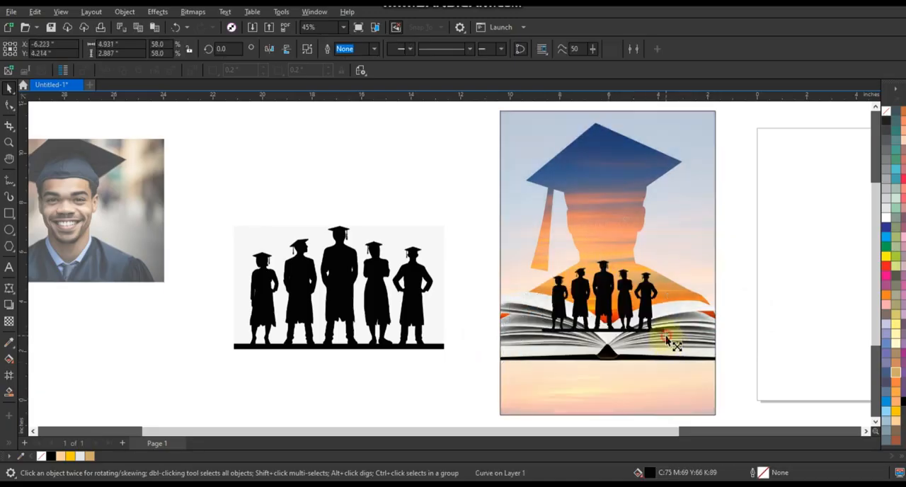
{"action": "left_click_drag", "start_coordinate": [667, 340], "coordinate": [657, 336]}
{"action": "left_click_drag", "start_coordinate": [640, 302], "coordinate": [642, 301]}
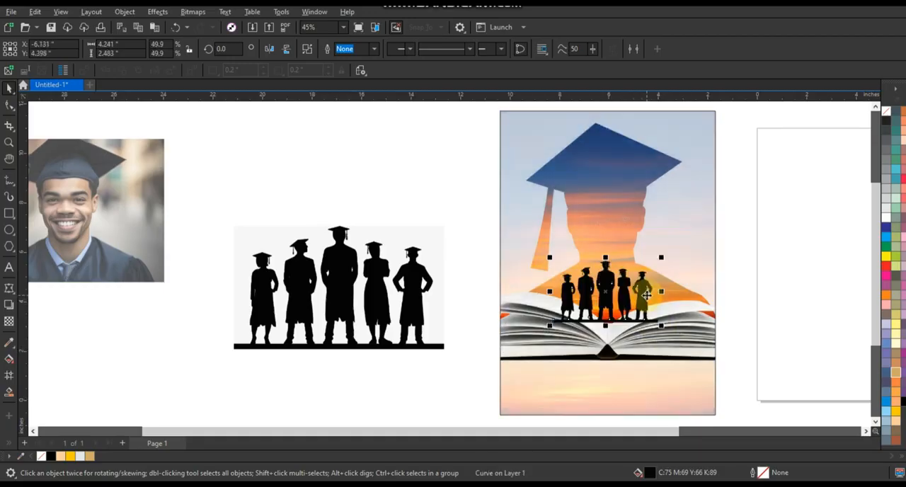
Step: Put the graduates silhouette inside the frame's PowerClip, behind the open book, and finish editing the contents
{"action": "left_click", "coordinate": [620, 223]}
{"action": "left_click", "coordinate": [620, 223], "text": "ctrl"}
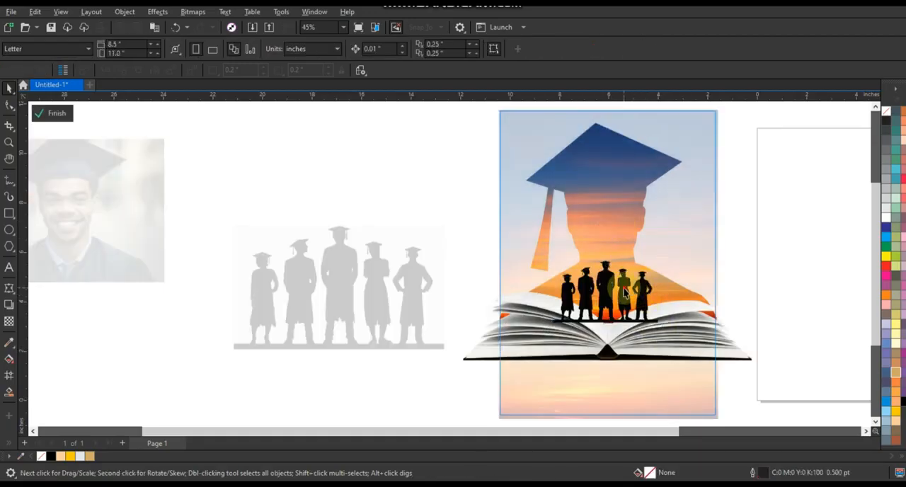
{"action": "left_click", "coordinate": [795, 298], "text": "ctrl"}
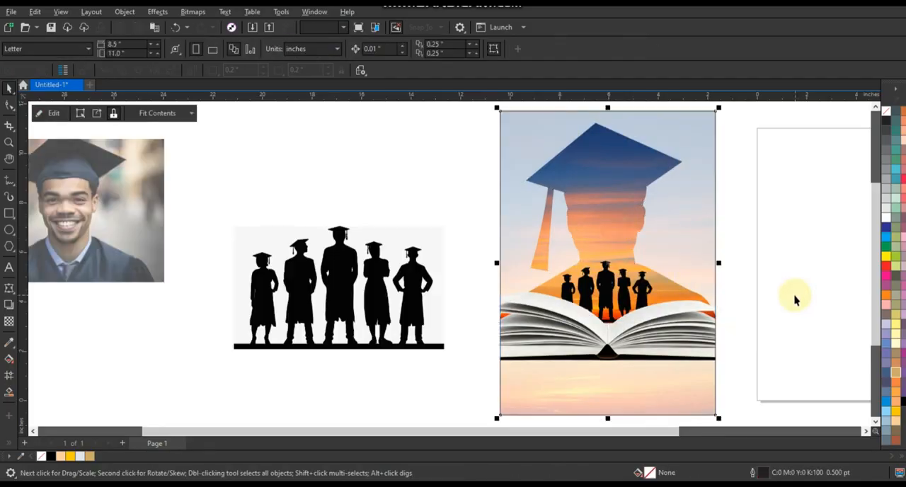
Step: Remove the outline from the rectangular PowerClip frame
{"action": "left_click", "coordinate": [660, 269]}
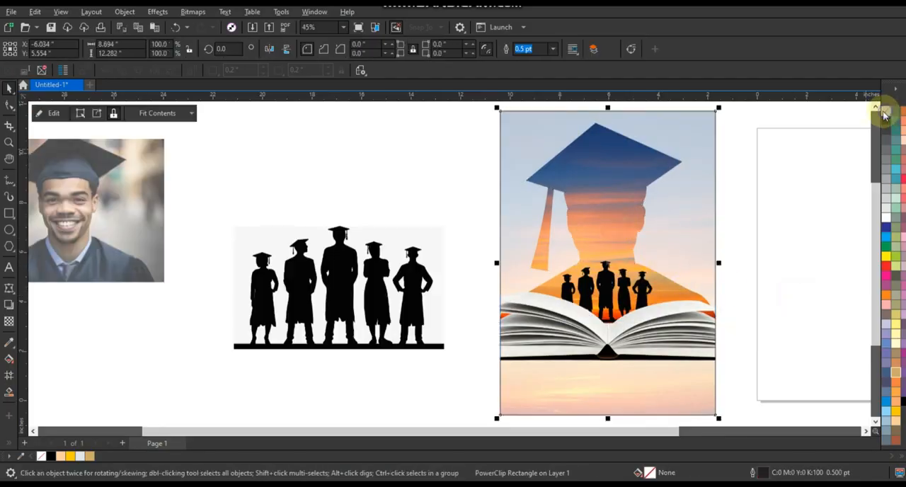
{"action": "right_click", "coordinate": [884, 115]}
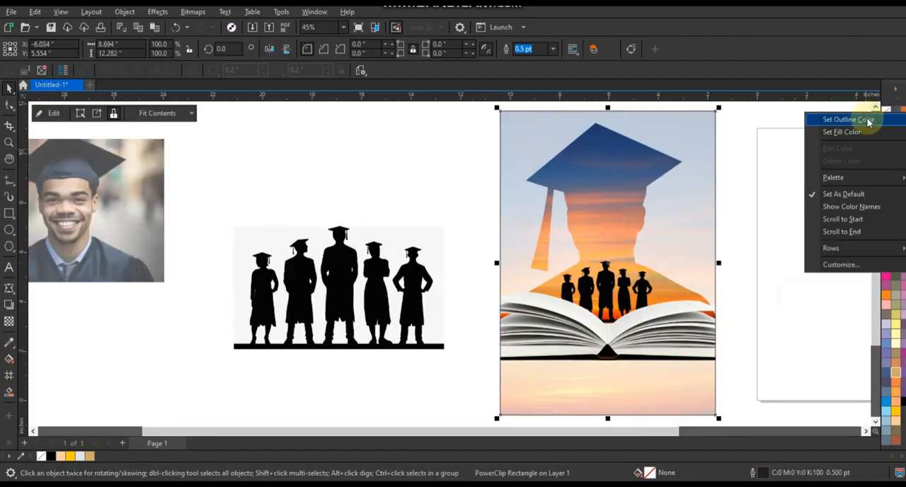
{"action": "left_click", "coordinate": [870, 121]}
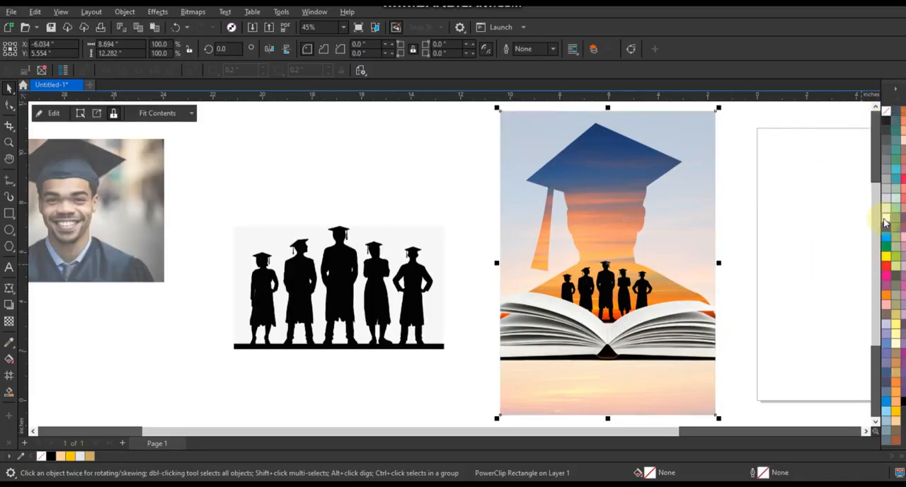
{"action": "left_click", "coordinate": [781, 235]}
Step: Delete the original graduates group bitmap and the faded graduate photo beside the design
{"action": "left_click", "coordinate": [350, 286]}
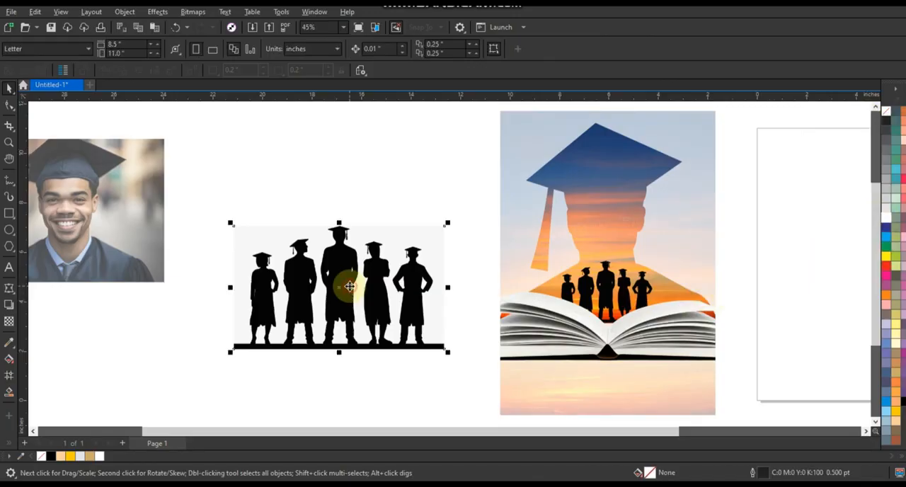
{"action": "key", "text": "Delete"}
{"action": "left_click", "coordinate": [87, 234]}
{"action": "key", "text": "Delete"}
{"action": "left_click", "coordinate": [598, 344]}
{"action": "key", "text": "F4"}
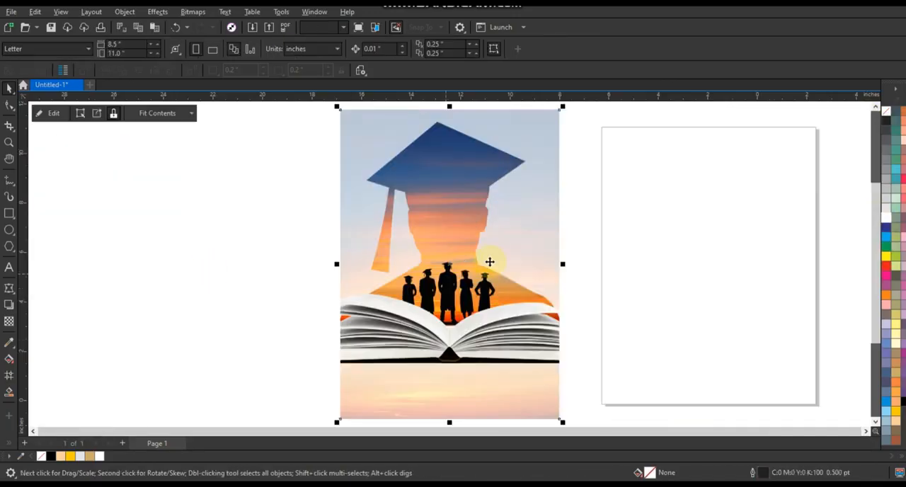
{"action": "left_click", "coordinate": [563, 263]}
Step: Add the two-line text "CAMBRIDGE COLLEGE" beside the design and set its font to Tw Cen MT Condensed Extra Bold
{"action": "left_click", "coordinate": [9, 267]}
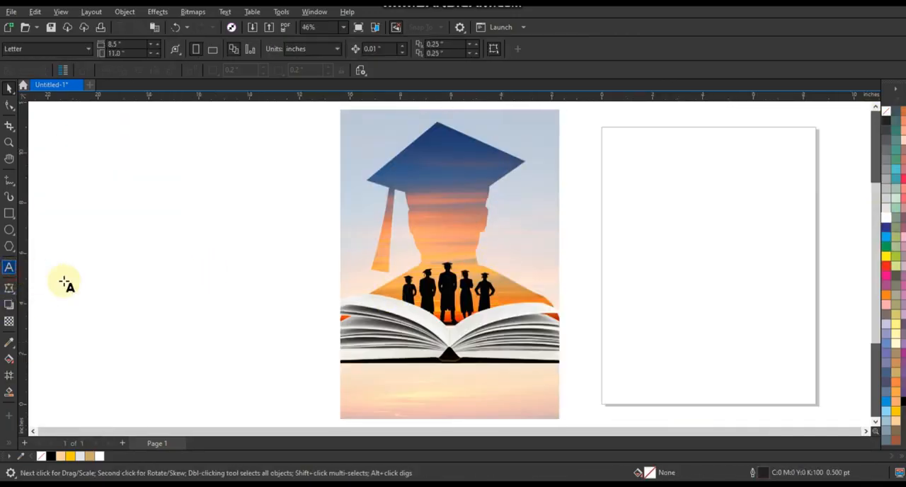
{"action": "left_click", "coordinate": [65, 284]}
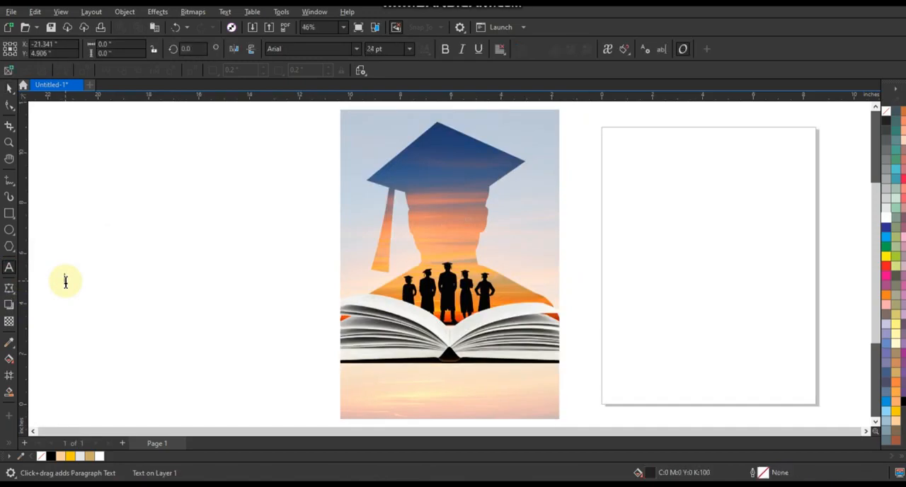
{"action": "type", "text": "COLLEGE"}
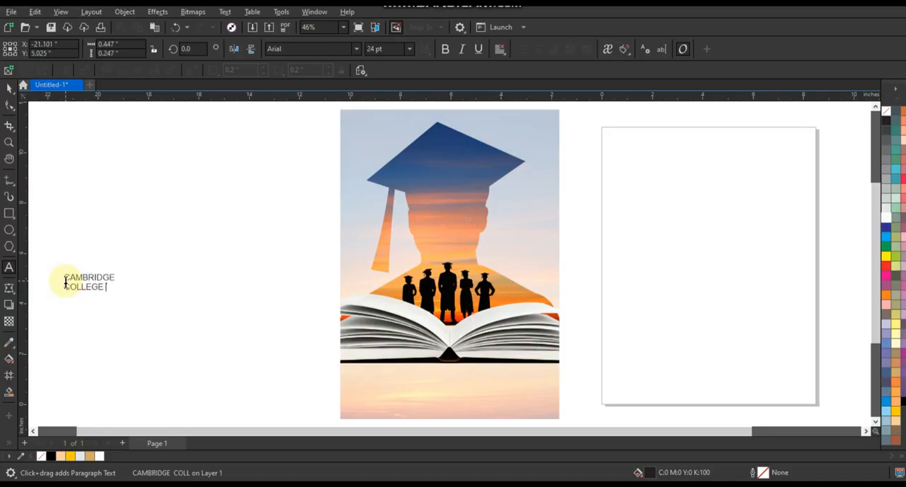
{"action": "left_click", "coordinate": [9, 87]}
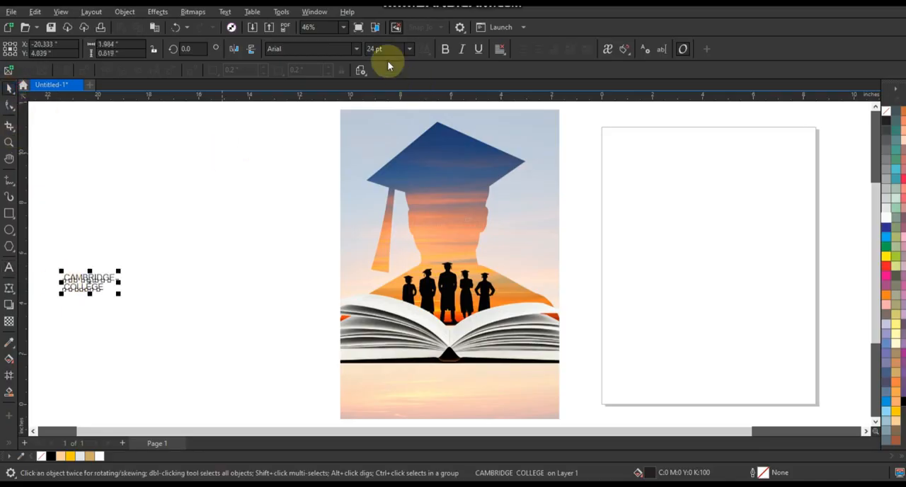
{"action": "left_click", "coordinate": [355, 50]}
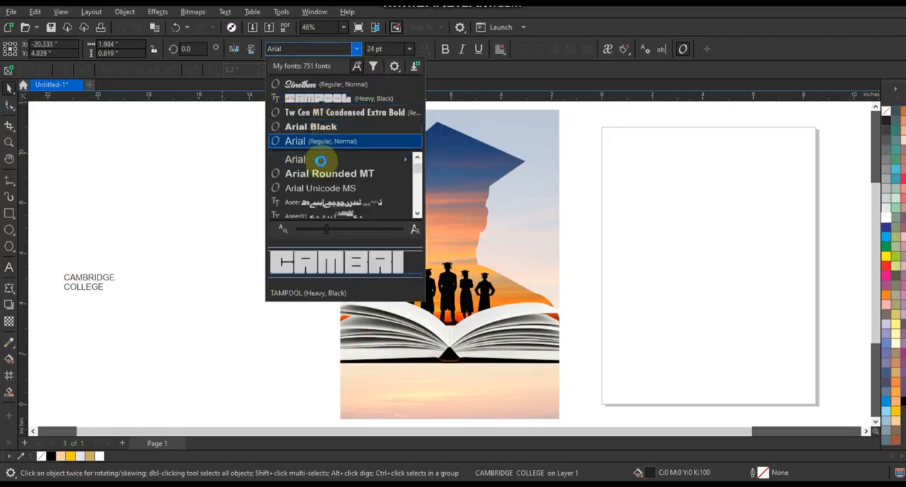
{"action": "left_click", "coordinate": [328, 115]}
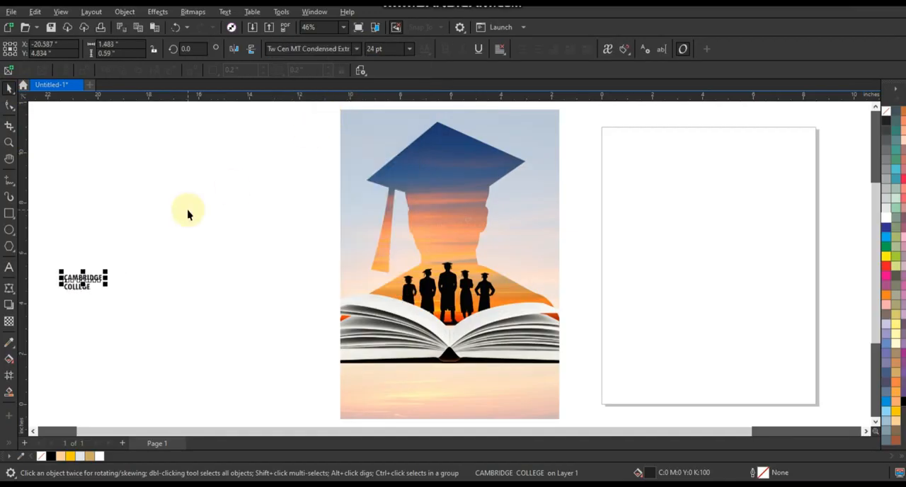
Step: Place CAMBRIDGE over a smaller, centred COLLEGE below the book, enlarge both together to about 5.09 in wide and fill them C100 M100 Y100 K100
{"action": "left_click_drag", "start_coordinate": [108, 283], "coordinate": [458, 410]}
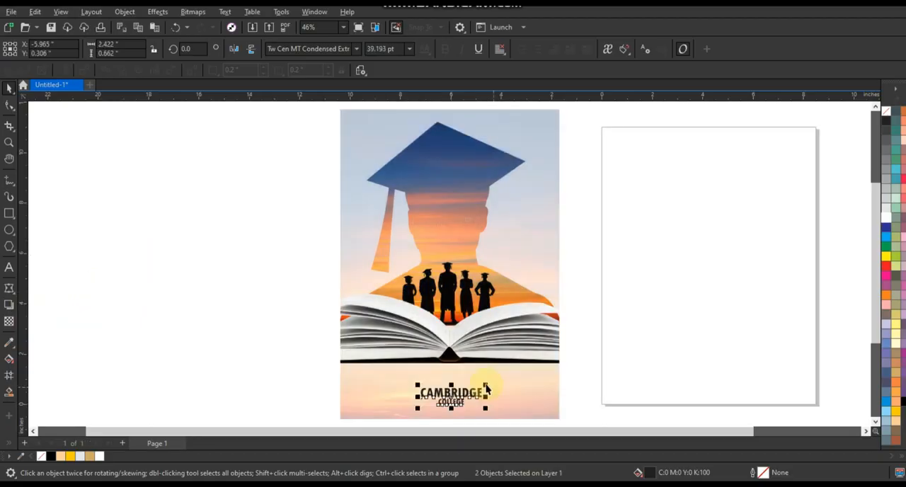
{"action": "left_click_drag", "start_coordinate": [510, 378], "coordinate": [540, 375]}
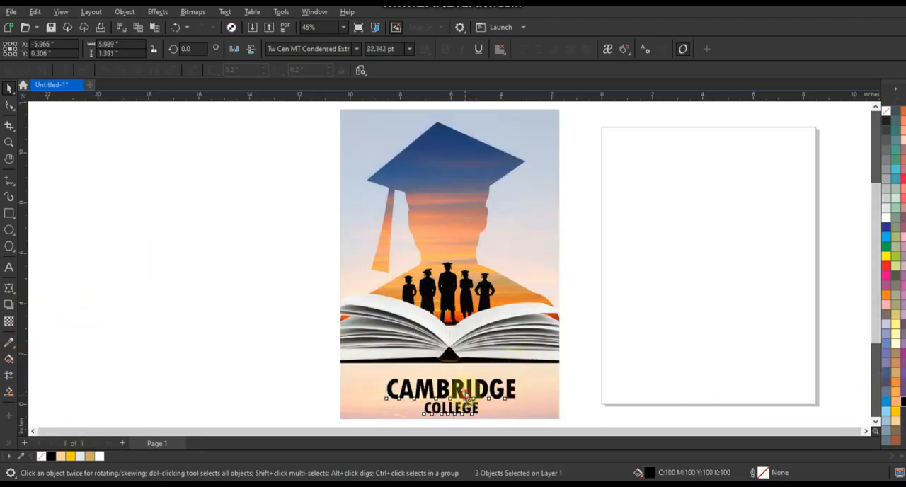
{"action": "left_click_drag", "start_coordinate": [468, 396], "coordinate": [466, 390]}
{"action": "left_click", "coordinate": [635, 364]}
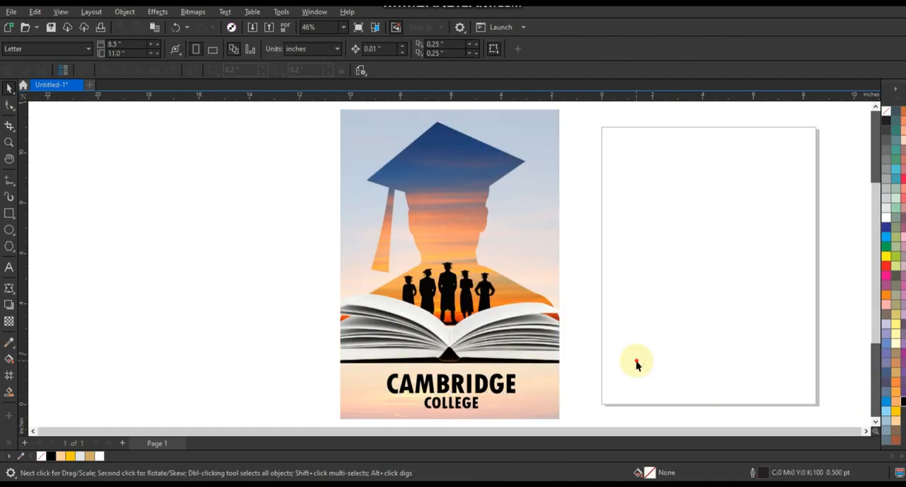